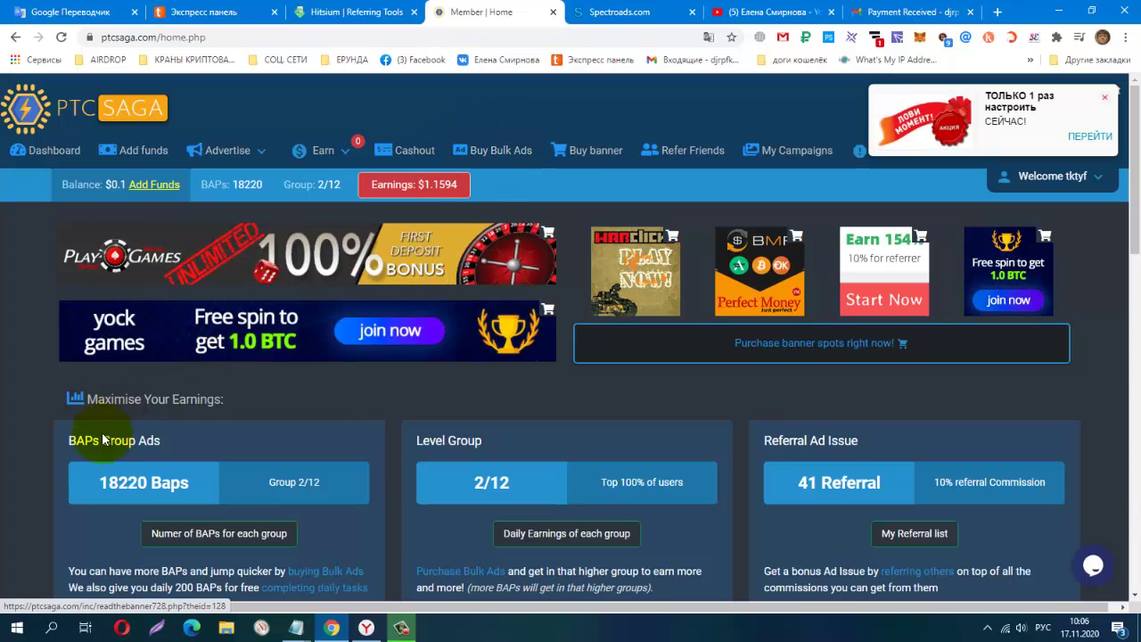
# Open the bulk ads purchase page and bring its campaign form into view
pyautogui.moveTo(89, 482); pyautogui.dragTo(185, 483)
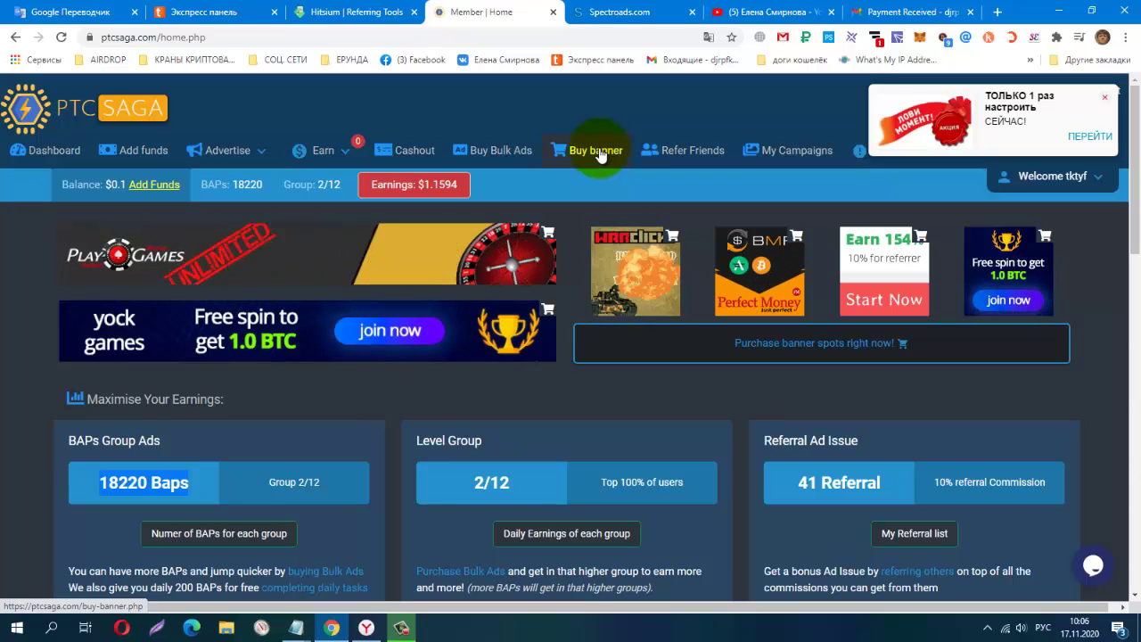
pyautogui.click(486, 151)
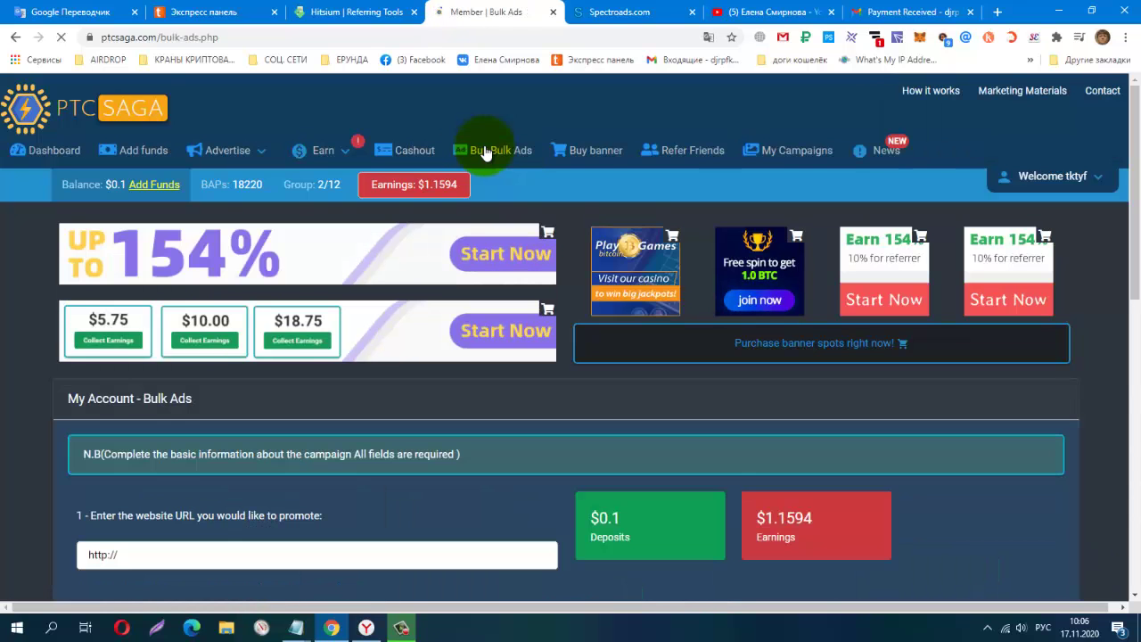
pyautogui.scroll(-1, 579, 366)
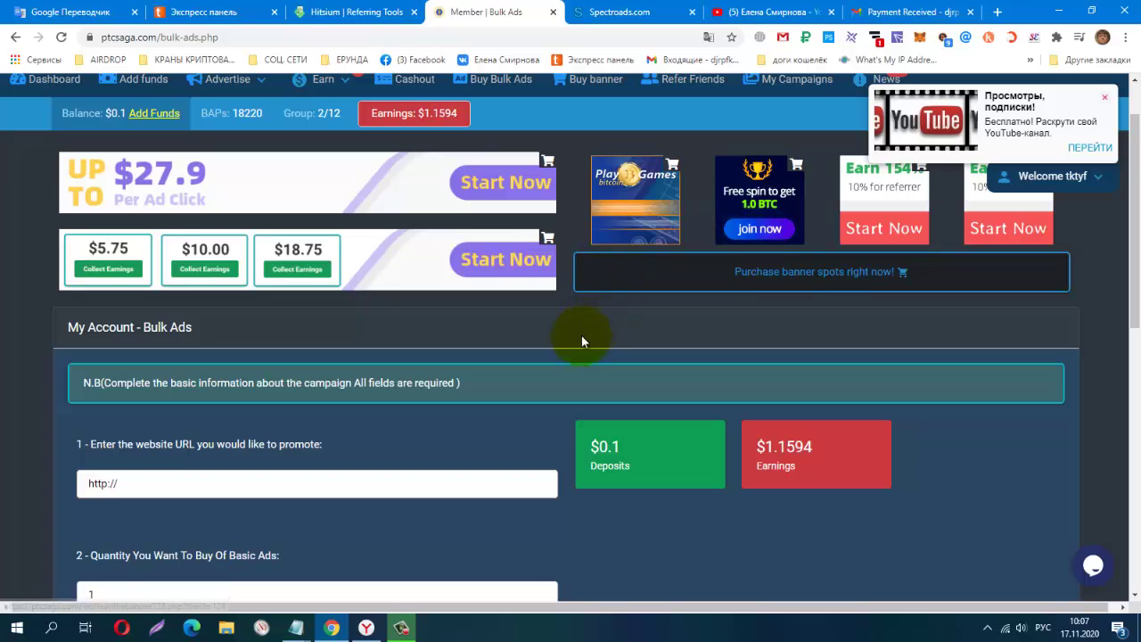
pyautogui.scroll(-2, 581, 336)
# Replace the placeholder in the promoted website URL field with the copied Hitsium referral link
pyautogui.moveTo(127, 340); pyautogui.dragTo(59, 335)
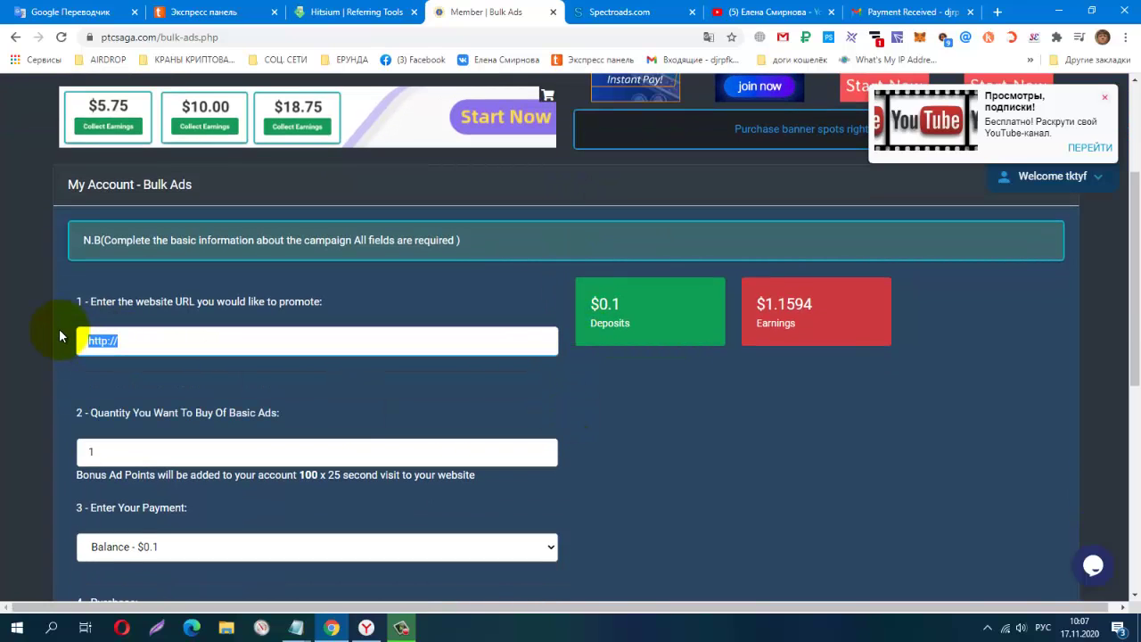
pyautogui.press('BackSpace')
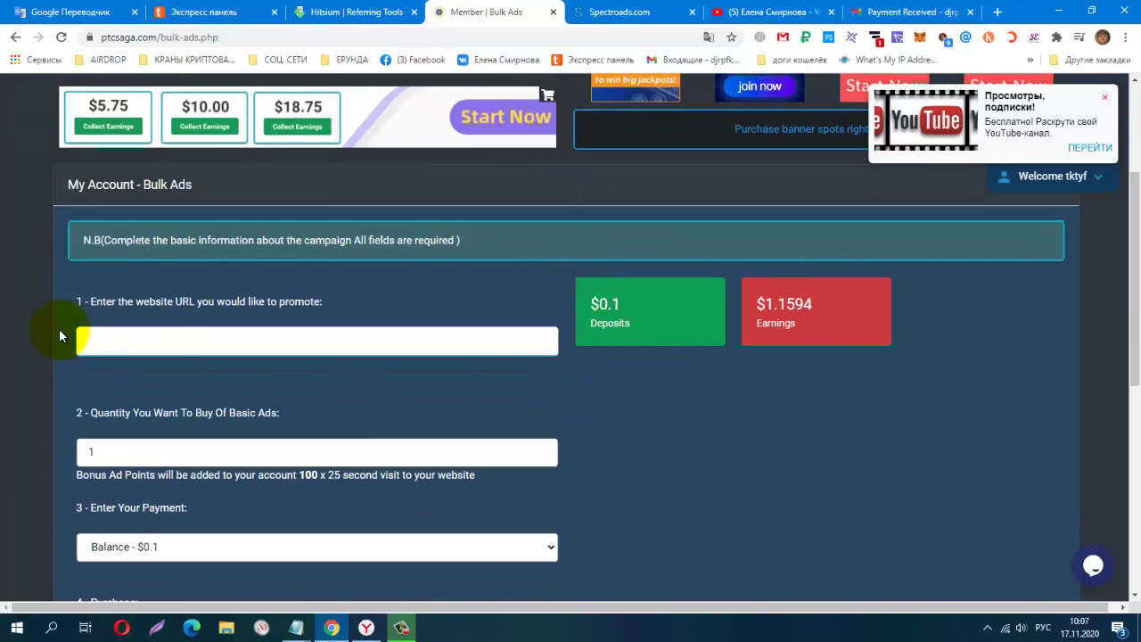
pyautogui.rightClick(170, 341)
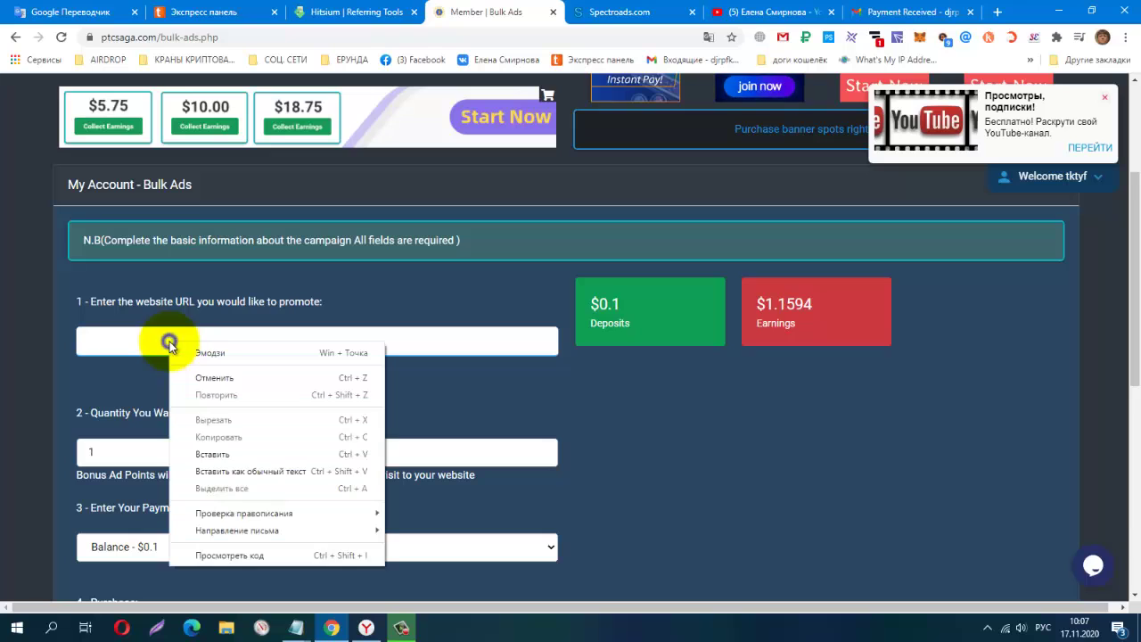
pyautogui.click(212, 453)
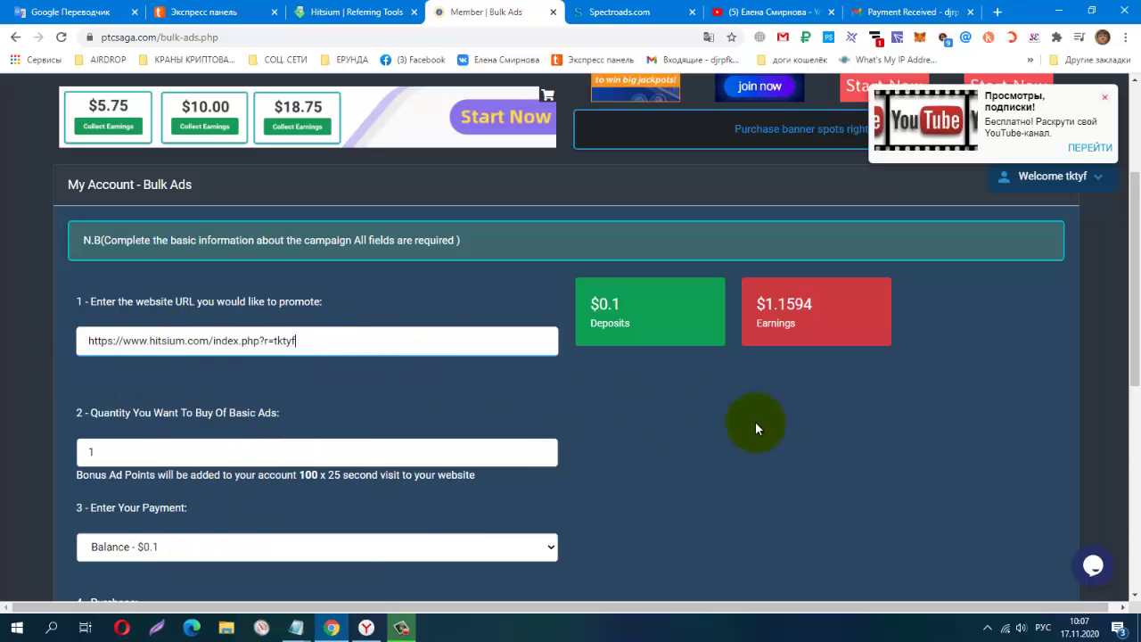
pyautogui.click(649, 462)
# Review the available payment sources and the bonus ad points offered for a quantity of 1 basic ad
pyautogui.scroll(-2, 643, 467)
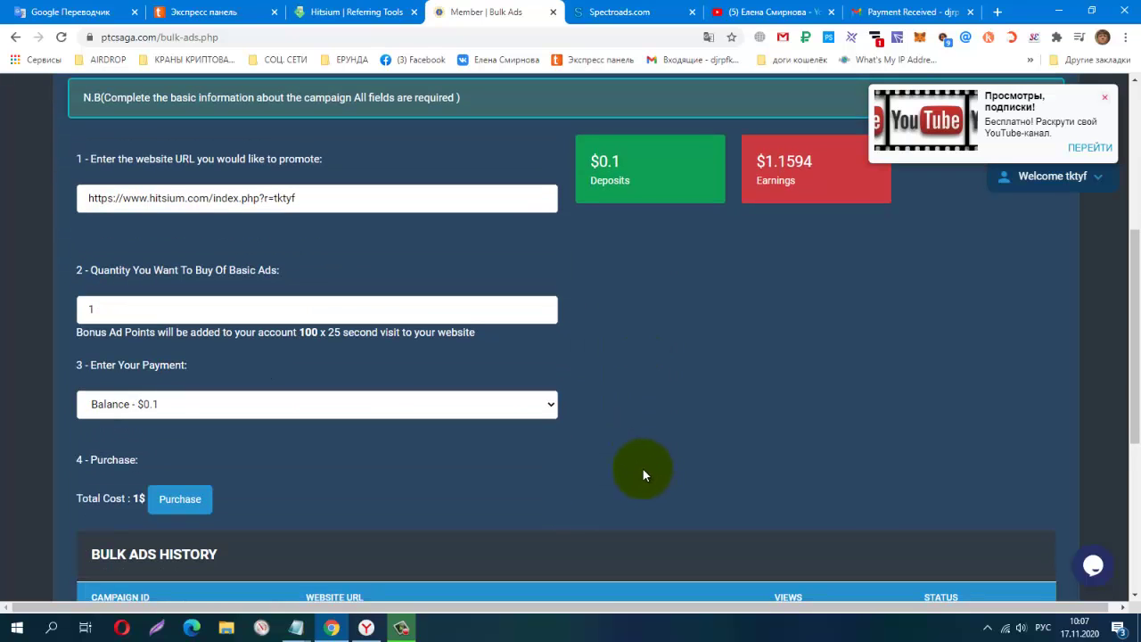
pyautogui.scroll(1, 643, 467)
pyautogui.click(550, 475)
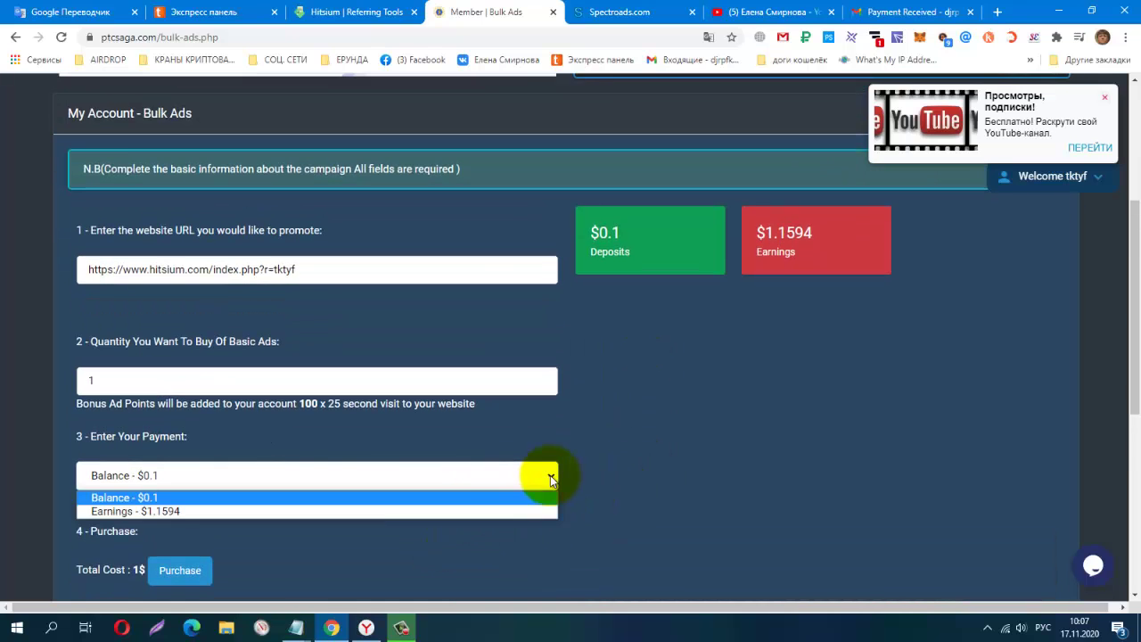
pyautogui.scroll(-2, 658, 463)
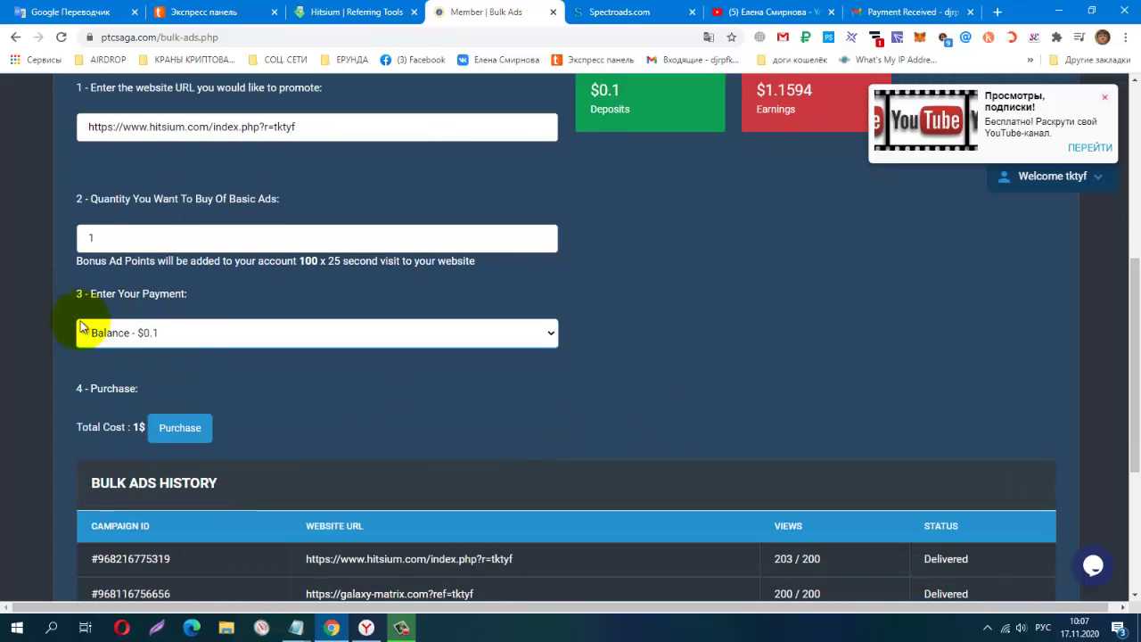
pyautogui.click(125, 238)
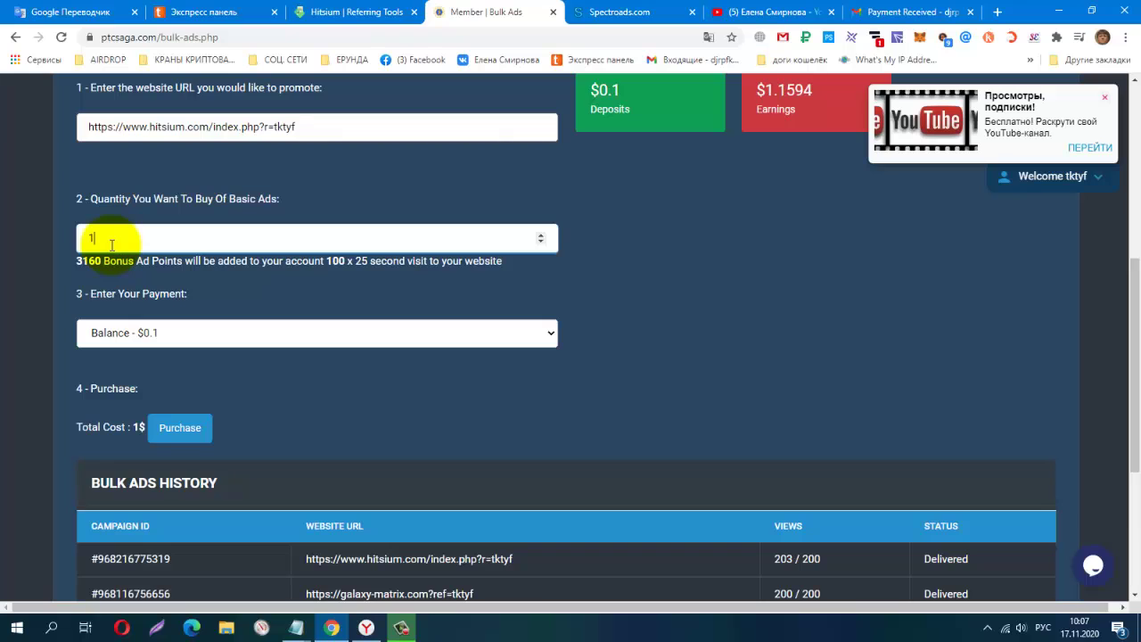
pyautogui.click(674, 301)
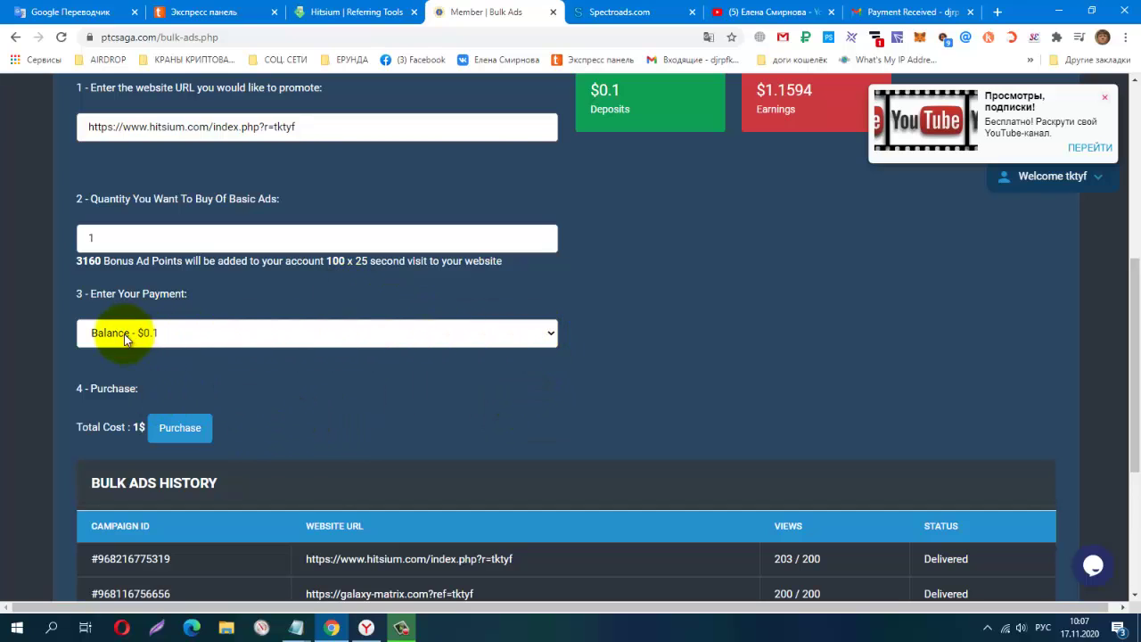
# Select Earnings as the payment source and purchase the bulk ads campaign
pyautogui.click(546, 332)
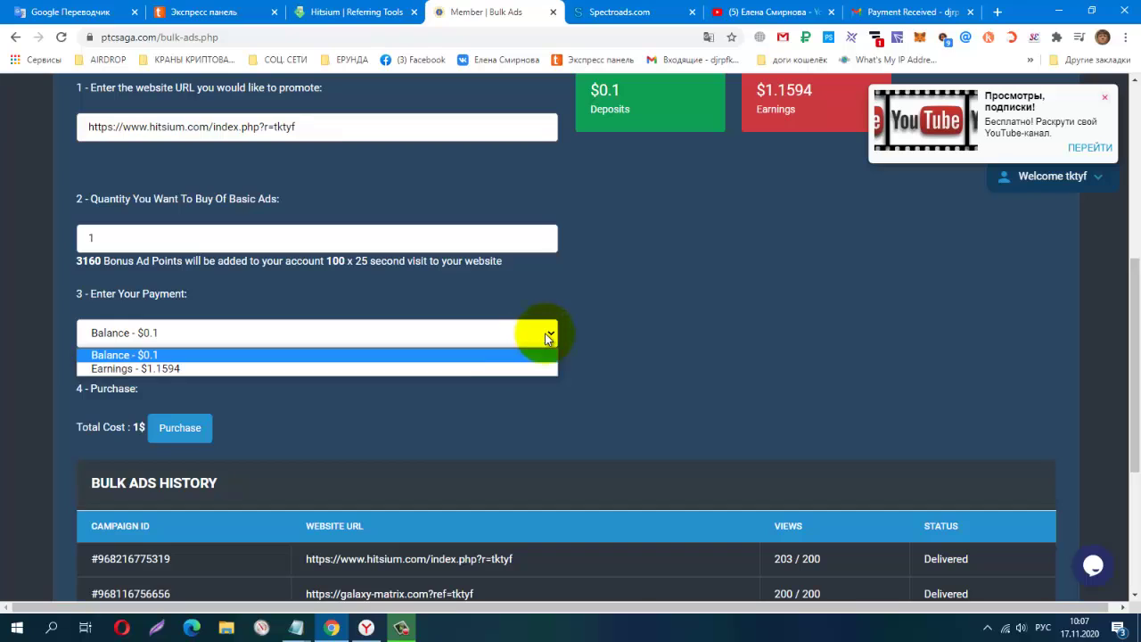
pyautogui.click(321, 369)
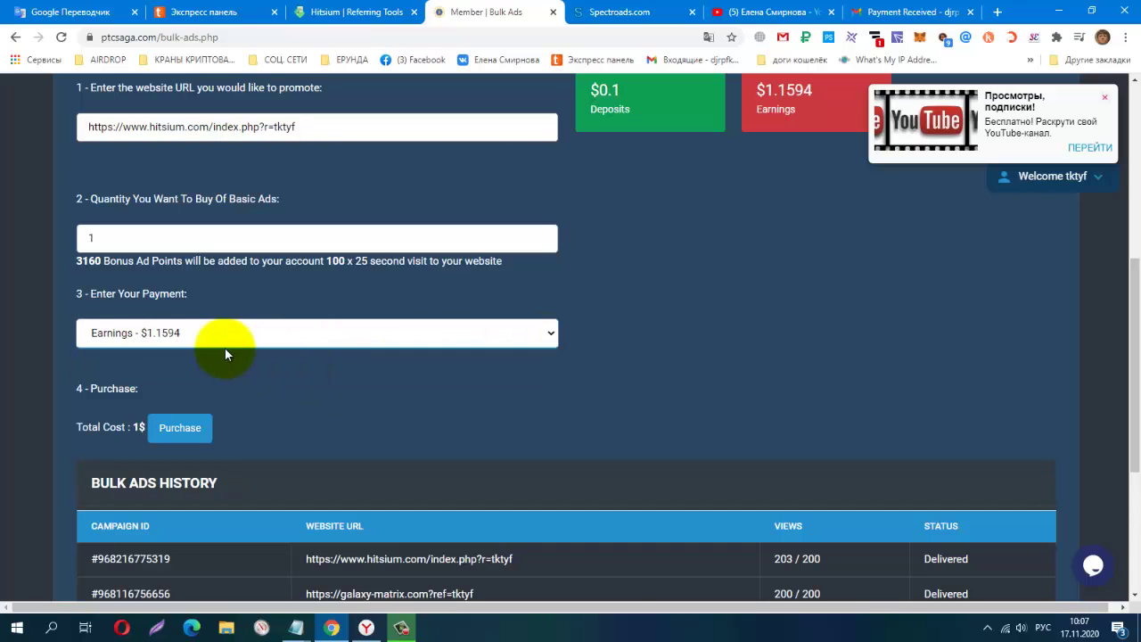
pyautogui.click(386, 330)
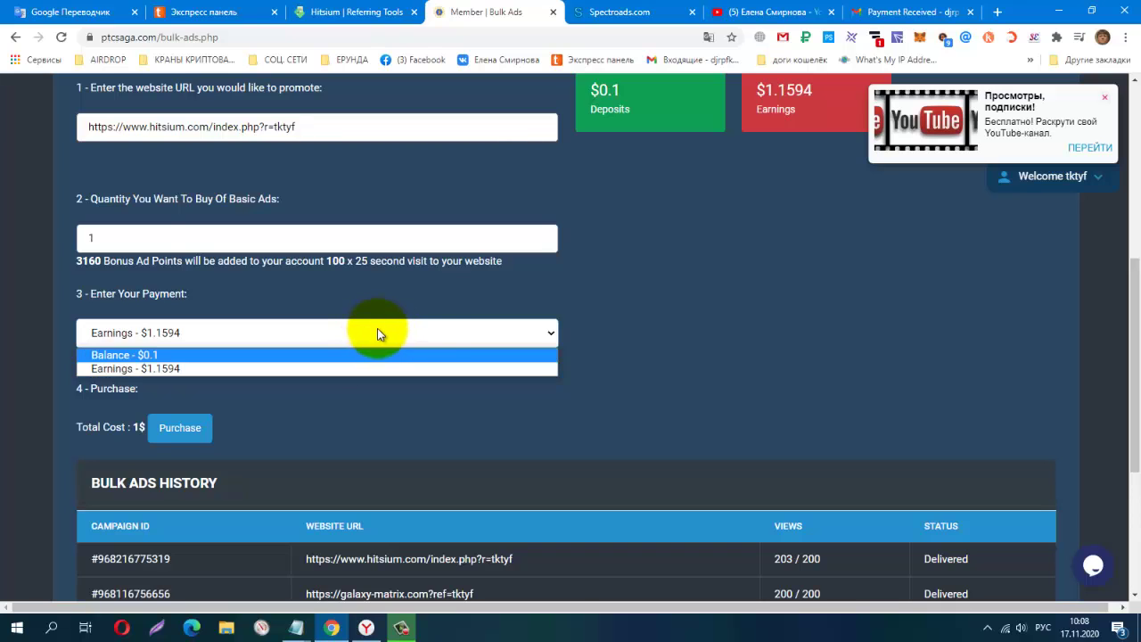
pyautogui.click(377, 332)
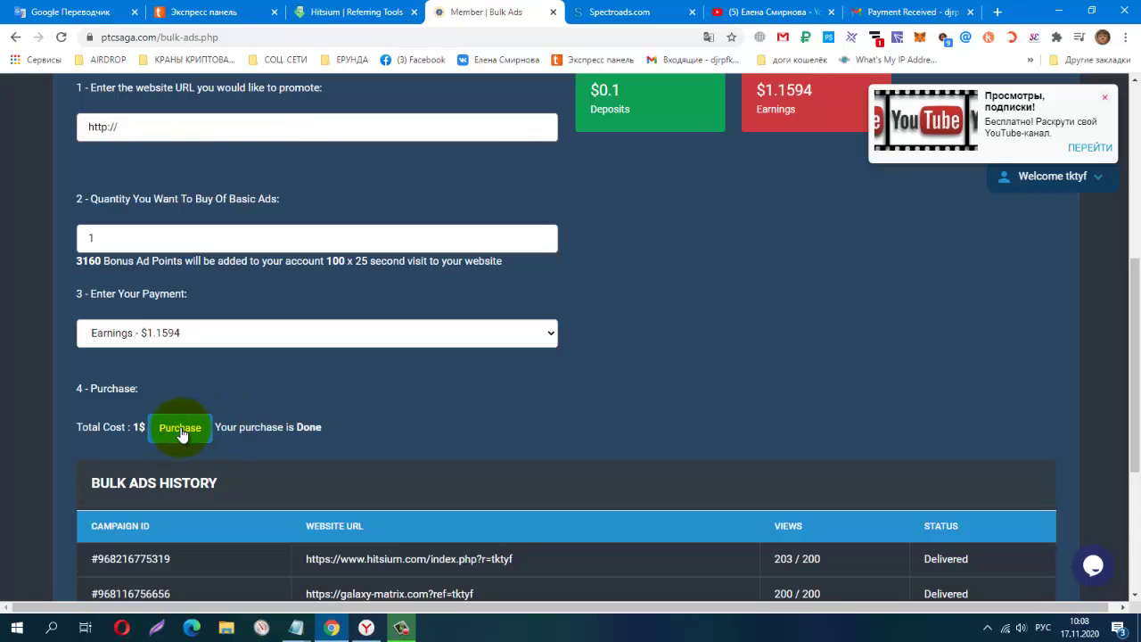
pyautogui.moveTo(299, 426); pyautogui.dragTo(327, 428)
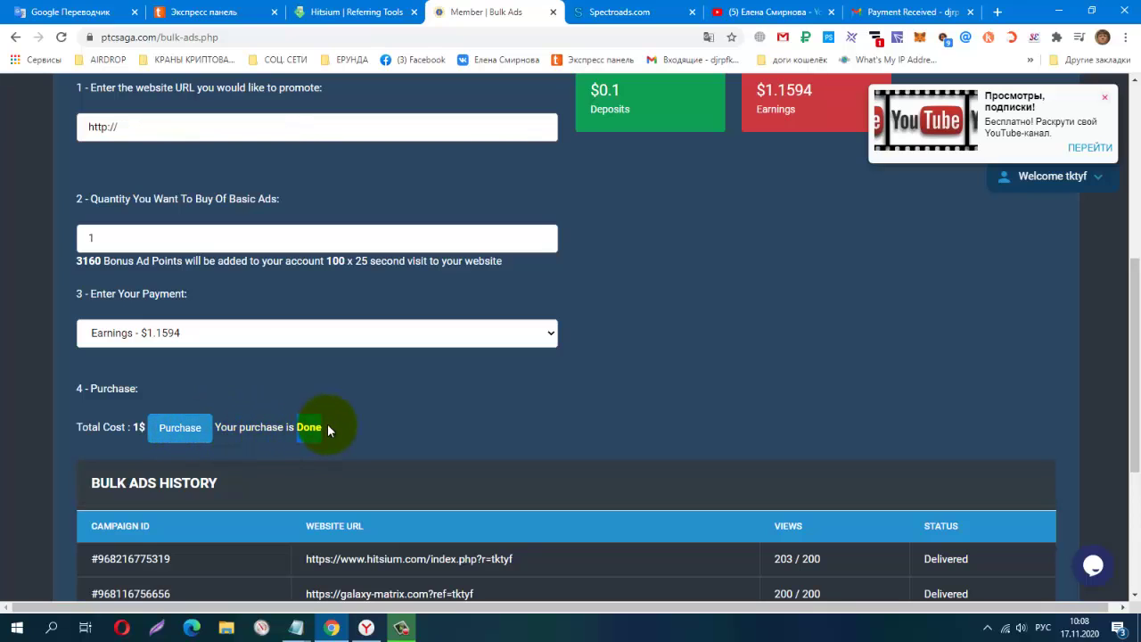
pyautogui.click(538, 400)
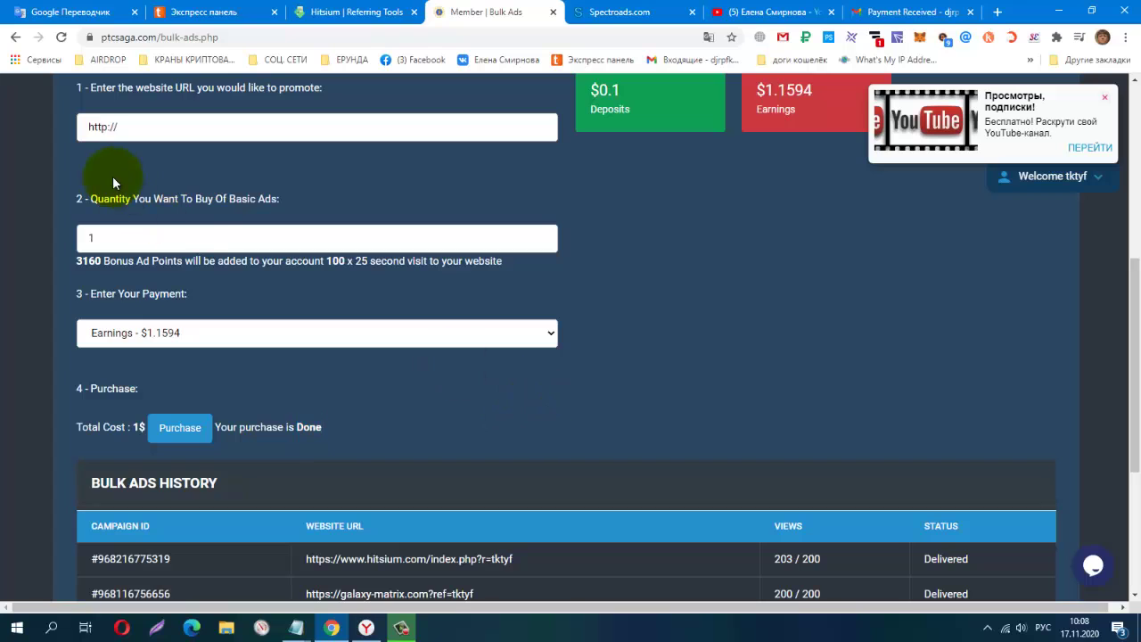
# Reload the bulk ads page and check the Bulk Ads History for the new campaign
pyautogui.click(62, 39)
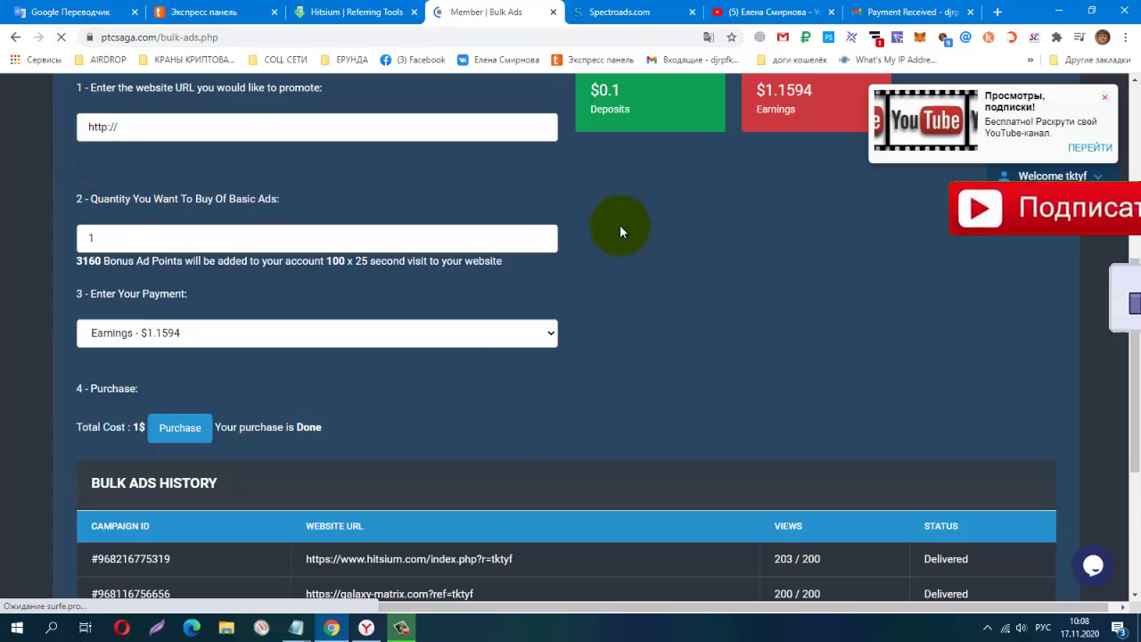
pyautogui.scroll(-3, 685, 263)
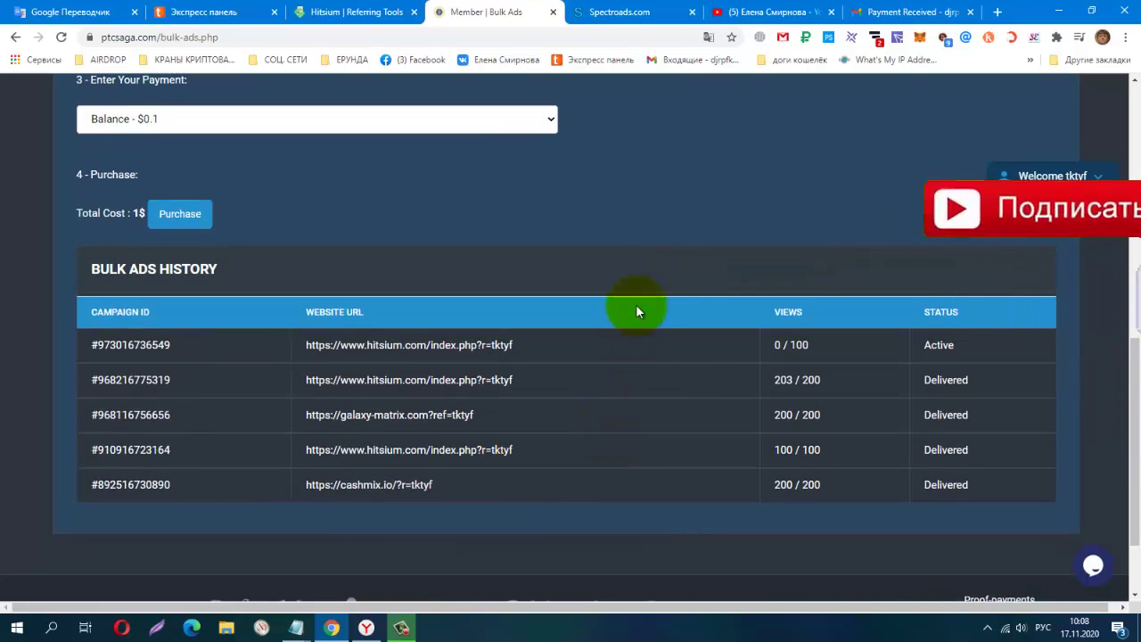
pyautogui.scroll(4, 672, 236)
# Switch to the Hitsium site, open the direct referrals list and examine which referrals came from ptcsaga.com
pyautogui.click(357, 12)
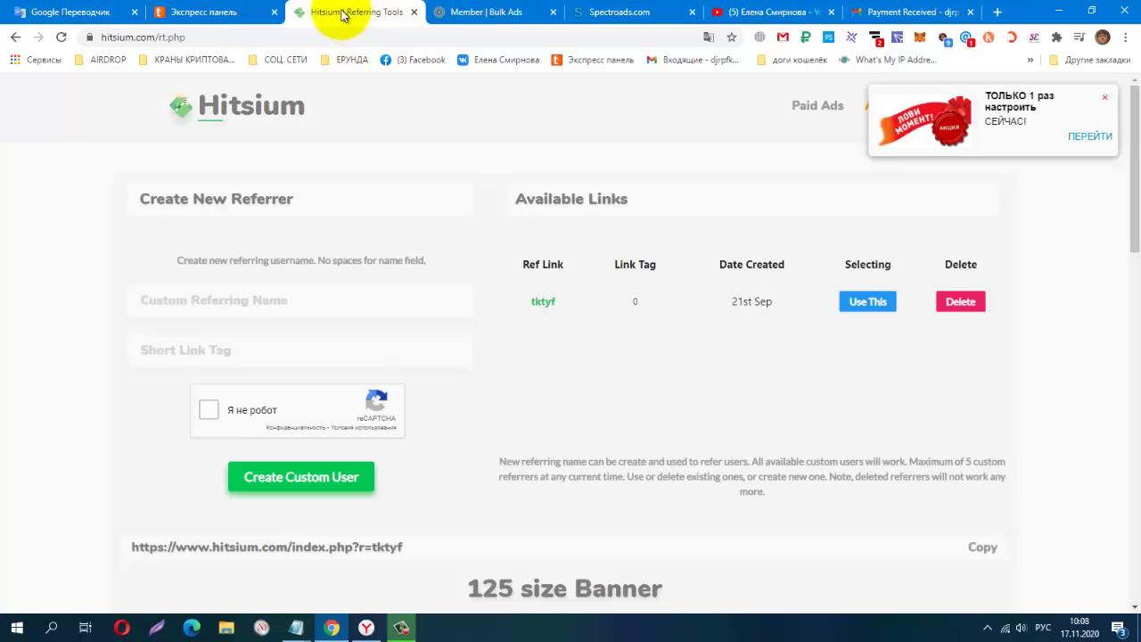
pyautogui.click(1105, 97)
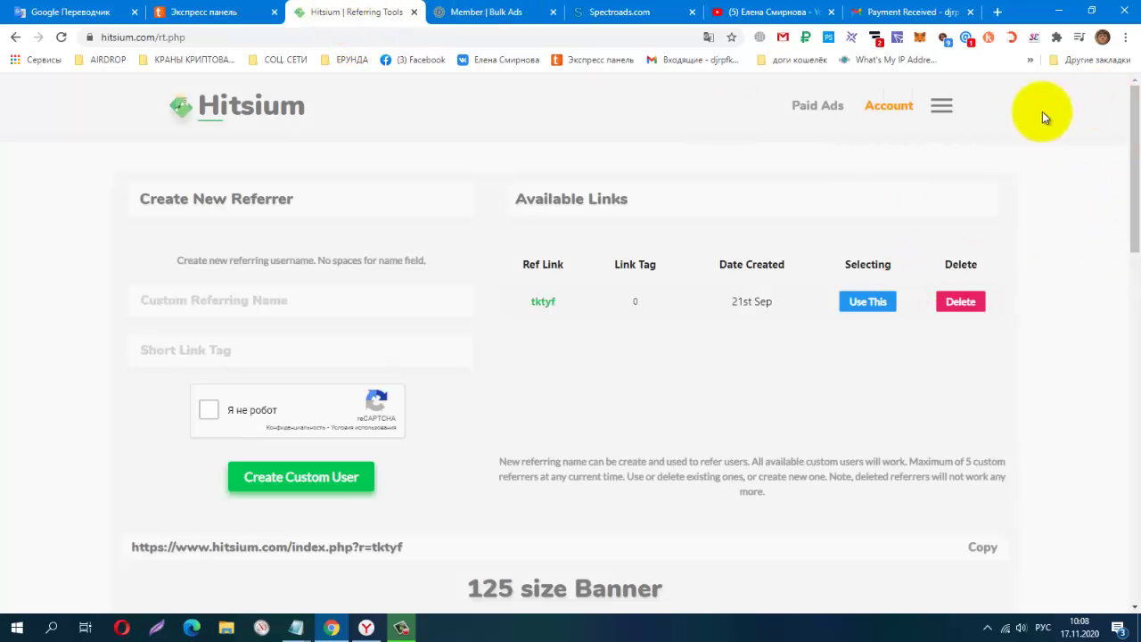
pyautogui.click(943, 112)
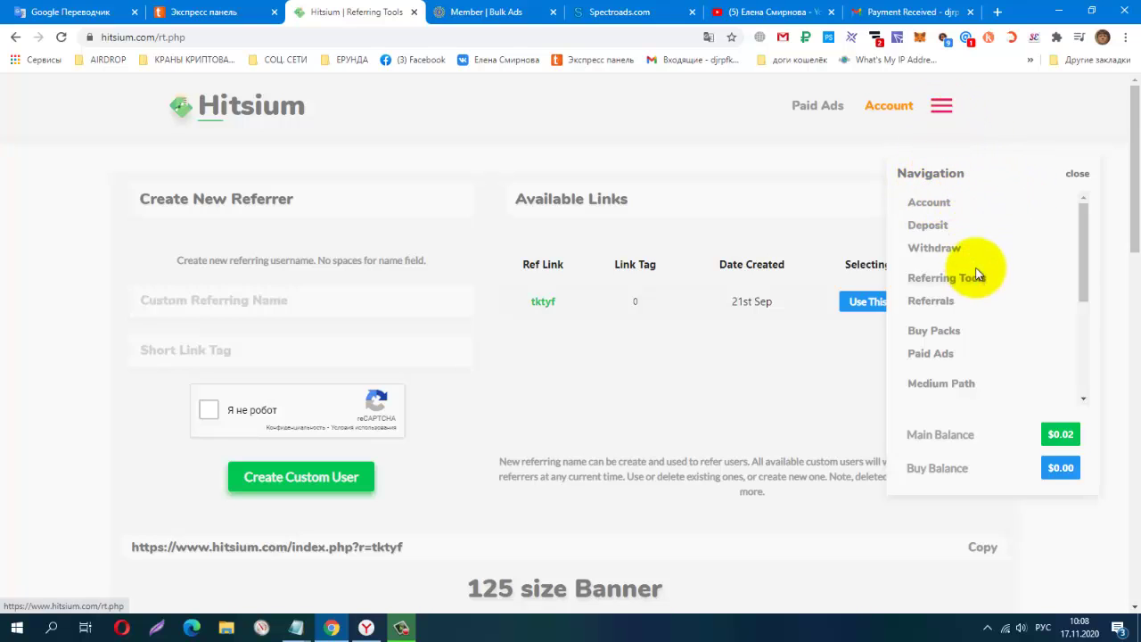
pyautogui.scroll(-1, 978, 271)
pyautogui.scroll(1, 977, 271)
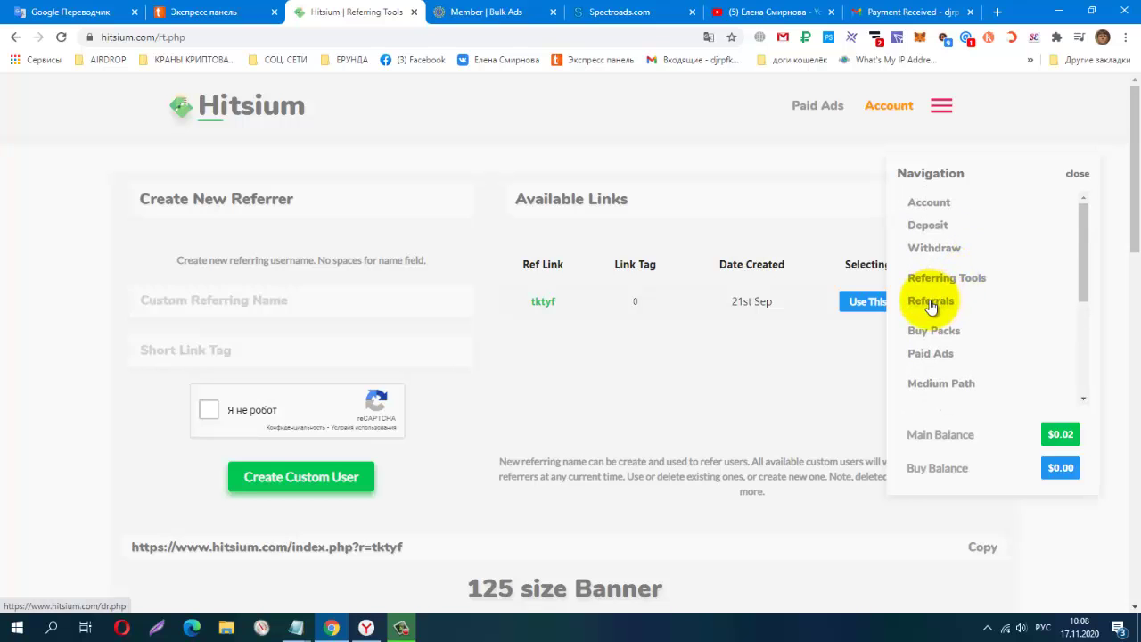
pyautogui.click(931, 303)
pyautogui.scroll(-1, 1053, 274)
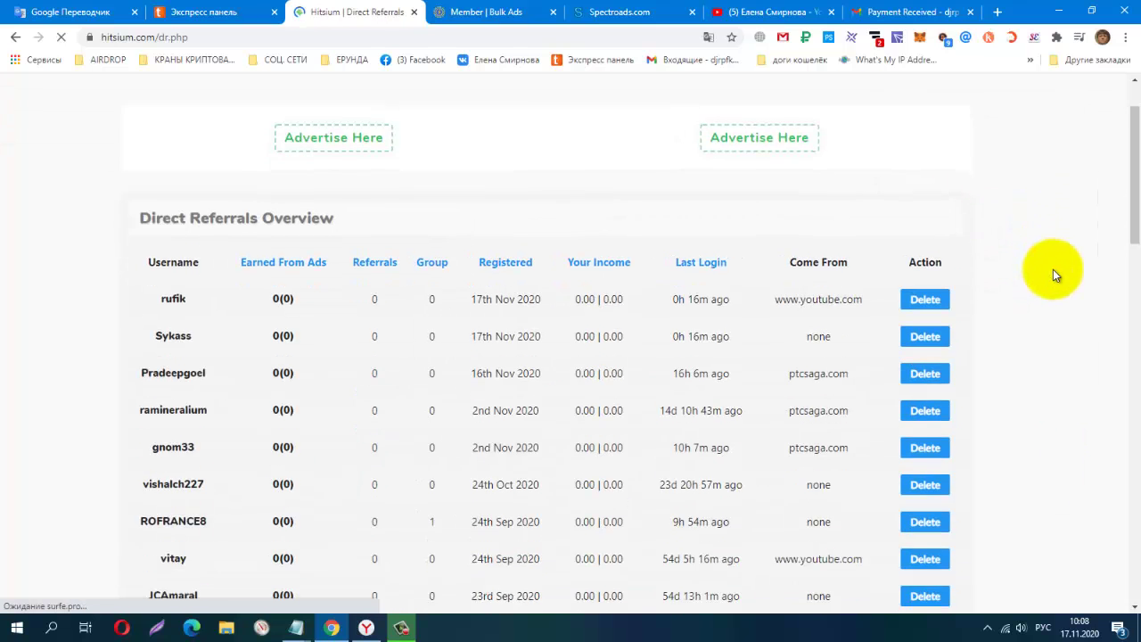
pyautogui.scroll(-1, 1052, 269)
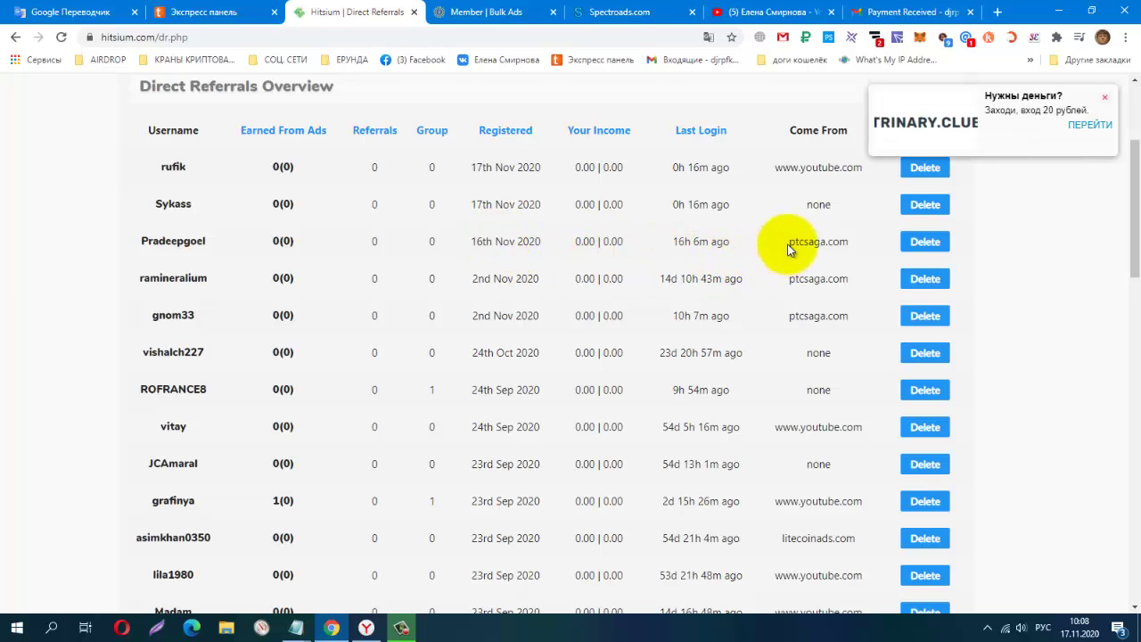
pyautogui.moveTo(790, 242); pyautogui.dragTo(853, 247)
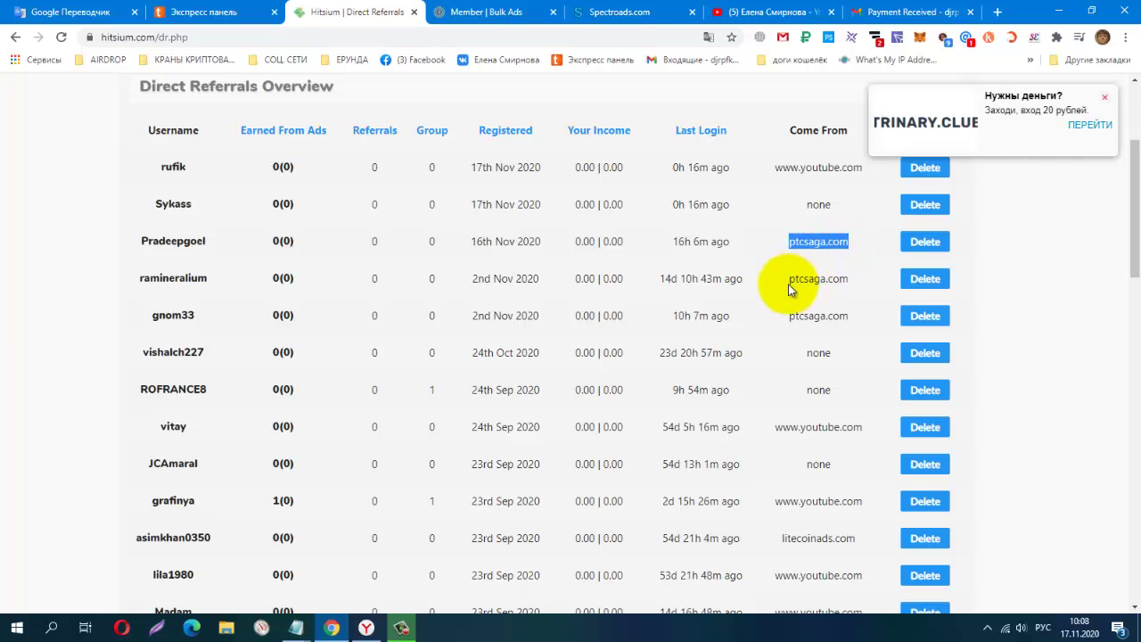
pyautogui.moveTo(803, 280); pyautogui.dragTo(844, 279)
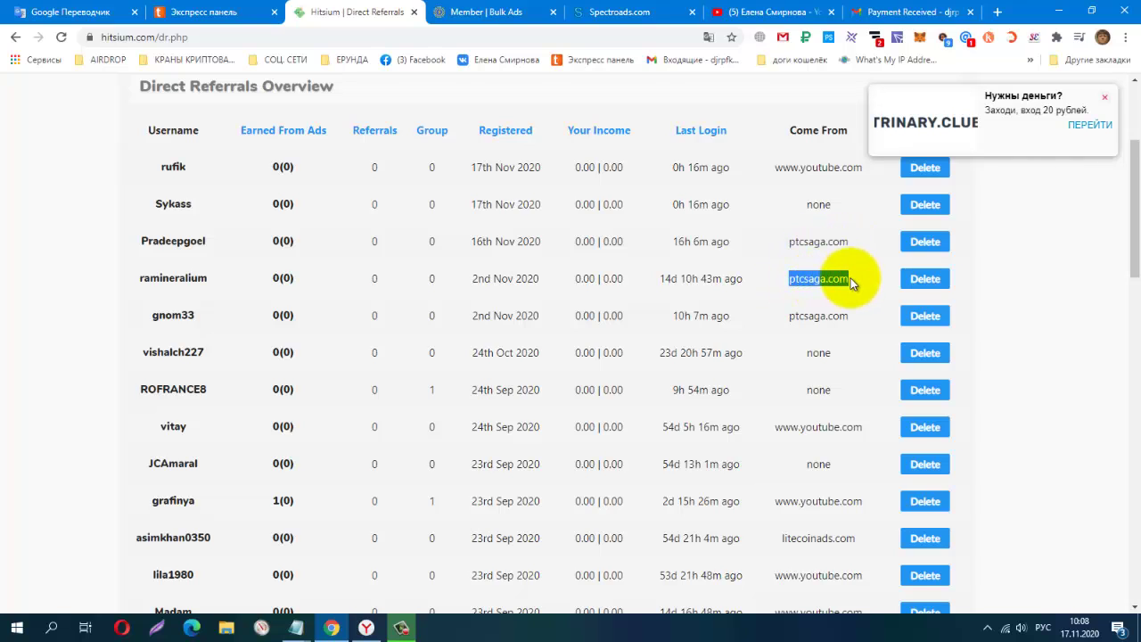
# Return to the PTC Saga dashboard and review the BAPs total and the level group
pyautogui.click(509, 12)
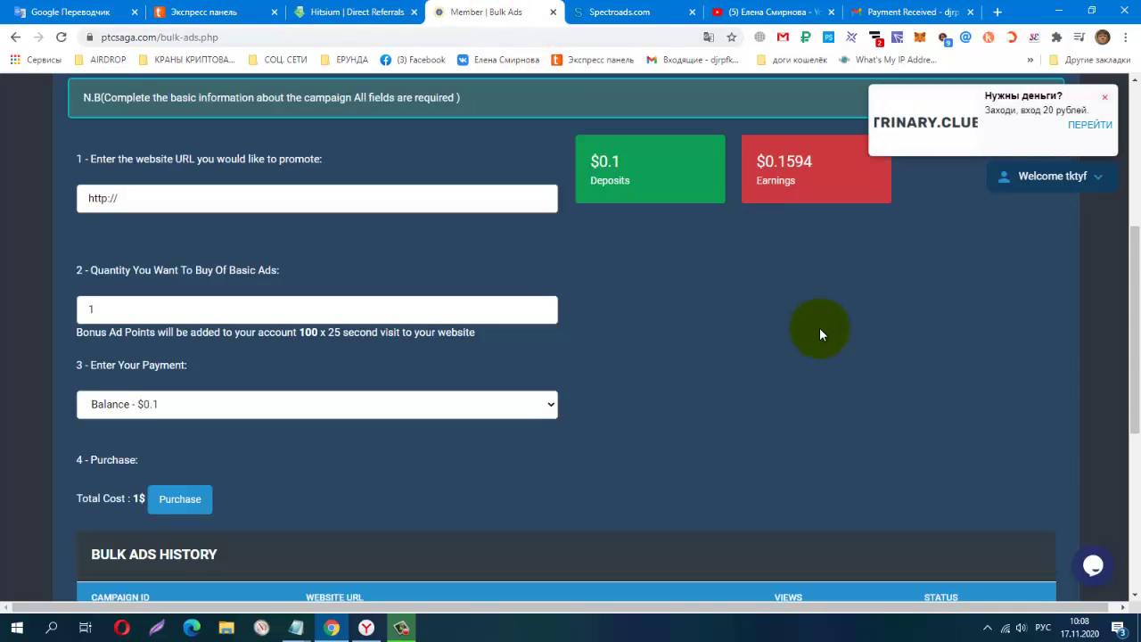
pyautogui.scroll(4, 794, 349)
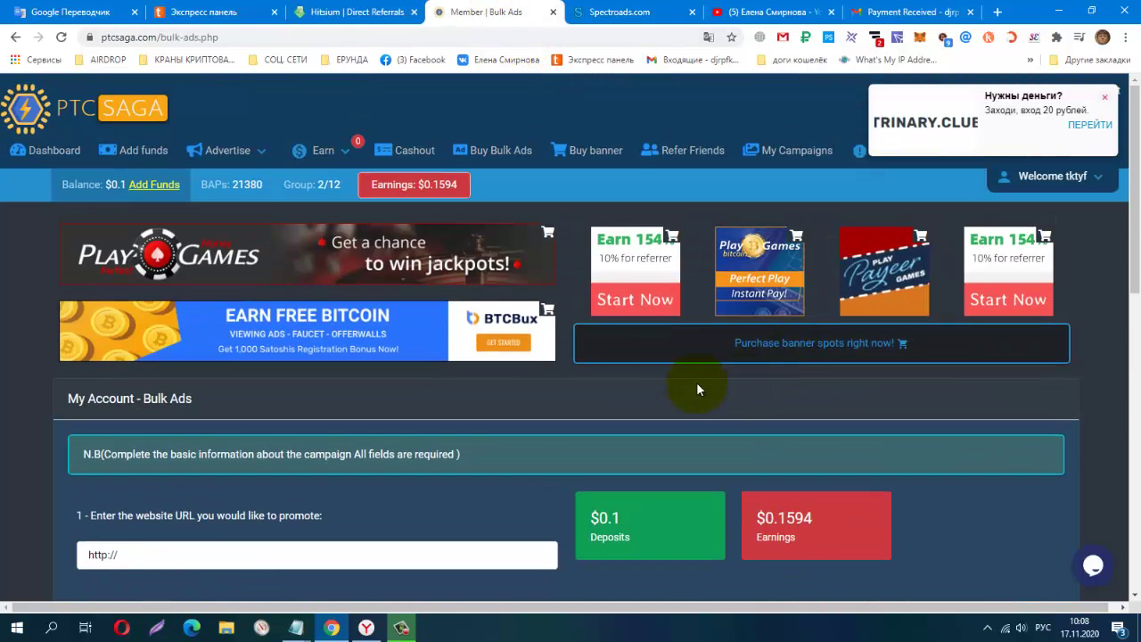
pyautogui.click(40, 152)
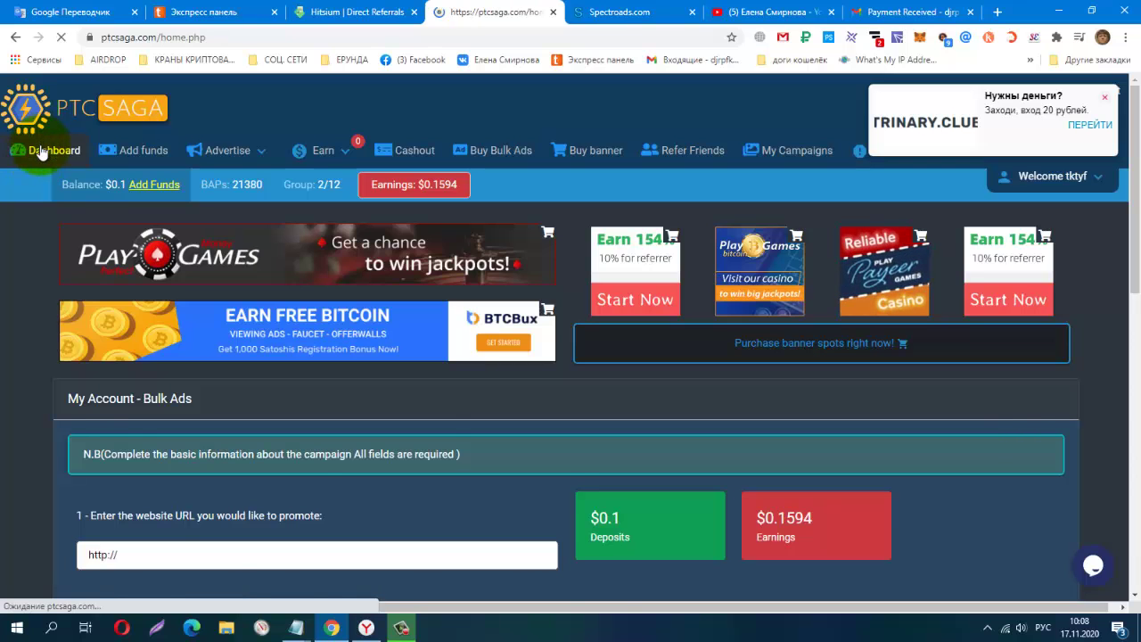
pyautogui.scroll(-2, 134, 312)
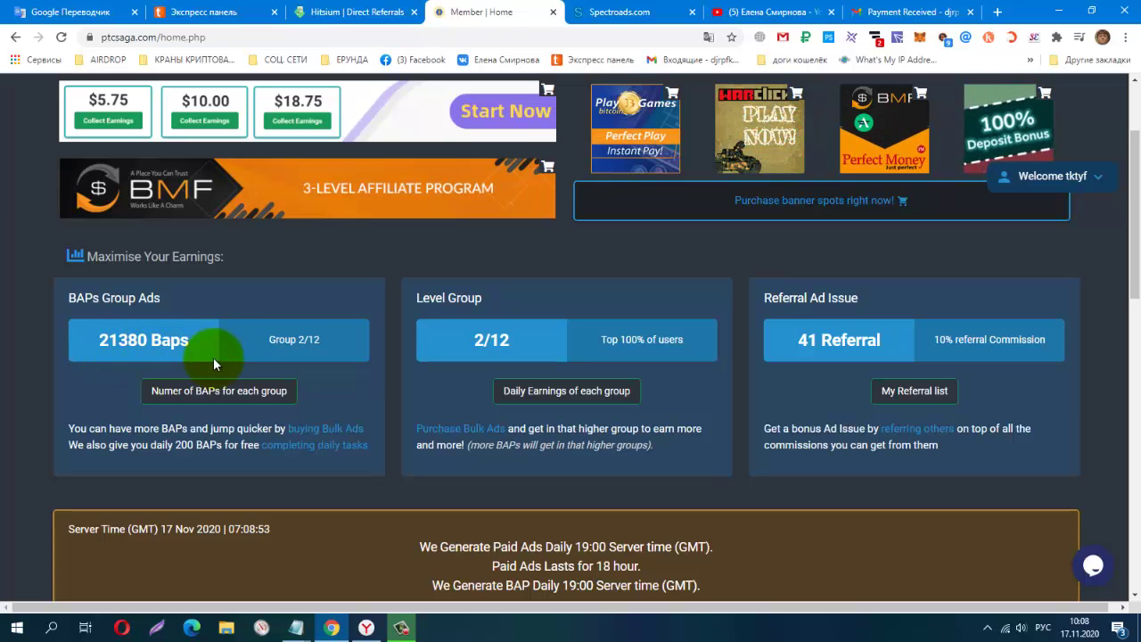
pyautogui.scroll(2, 489, 381)
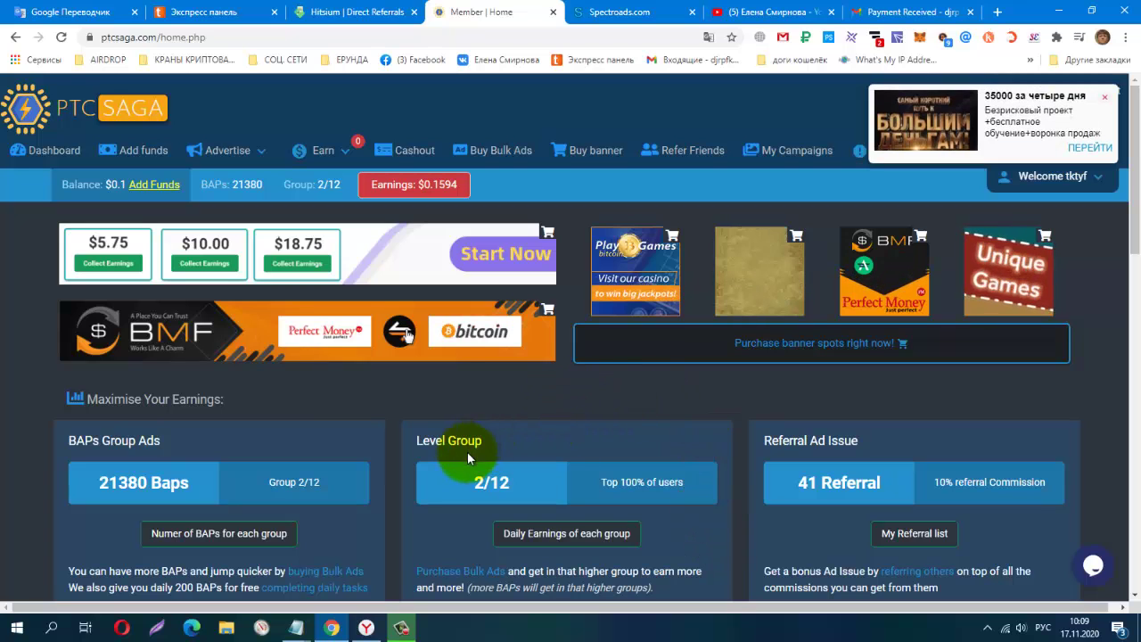
pyautogui.moveTo(491, 481); pyautogui.dragTo(539, 482)
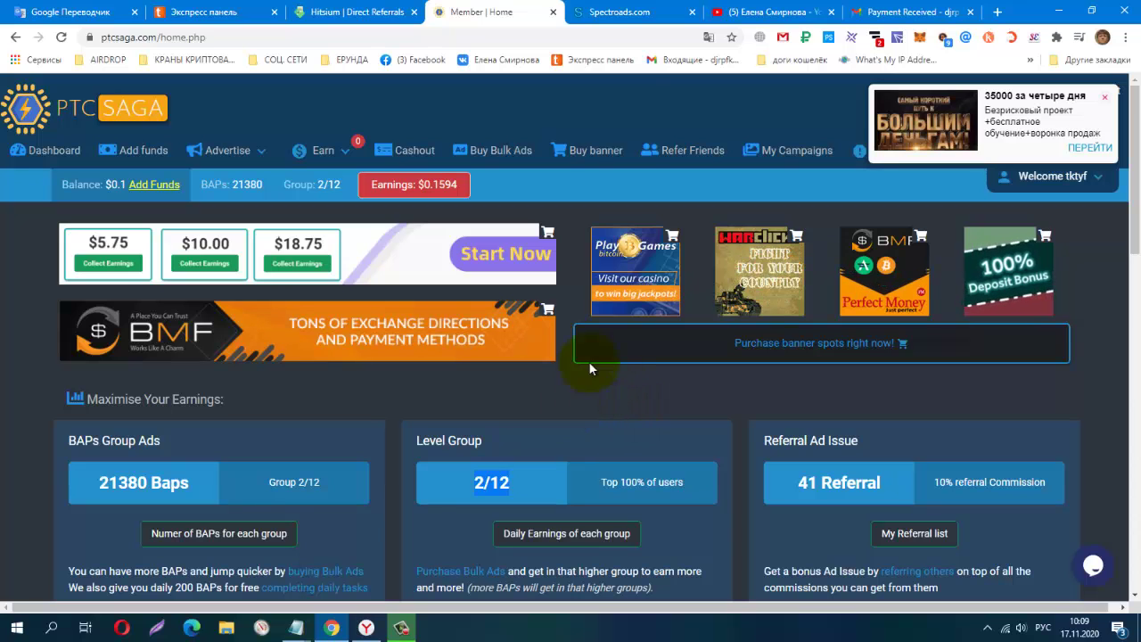
# Switch to the Spectroads site, dismiss the pop-up ad and sign in to the account with the prefilled credentials
pyautogui.click(606, 10)
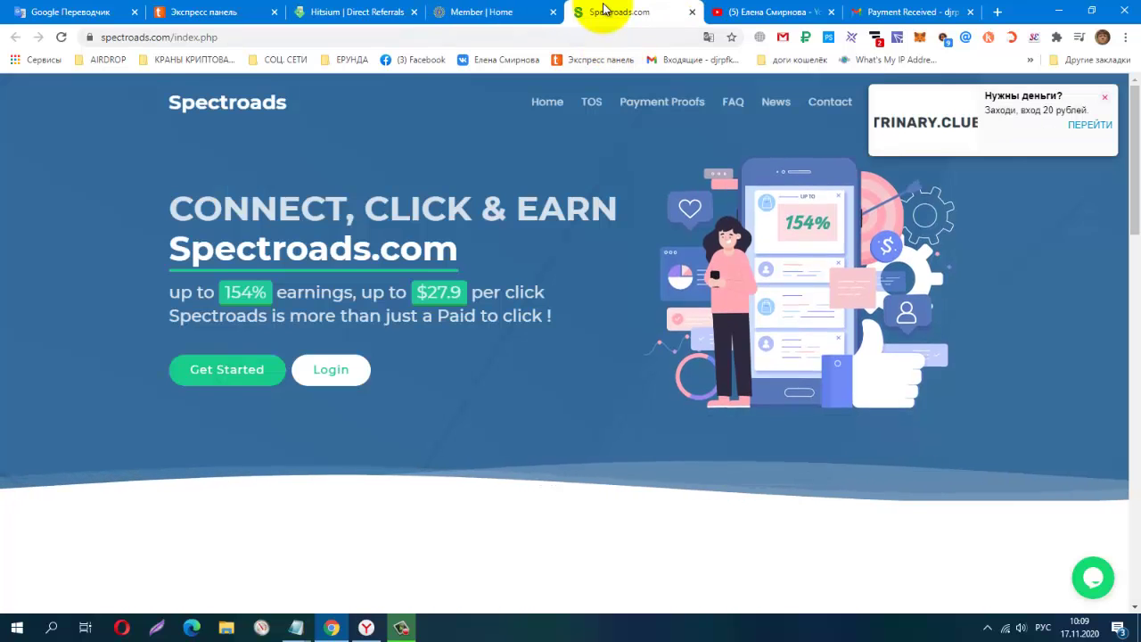
pyautogui.click(1108, 100)
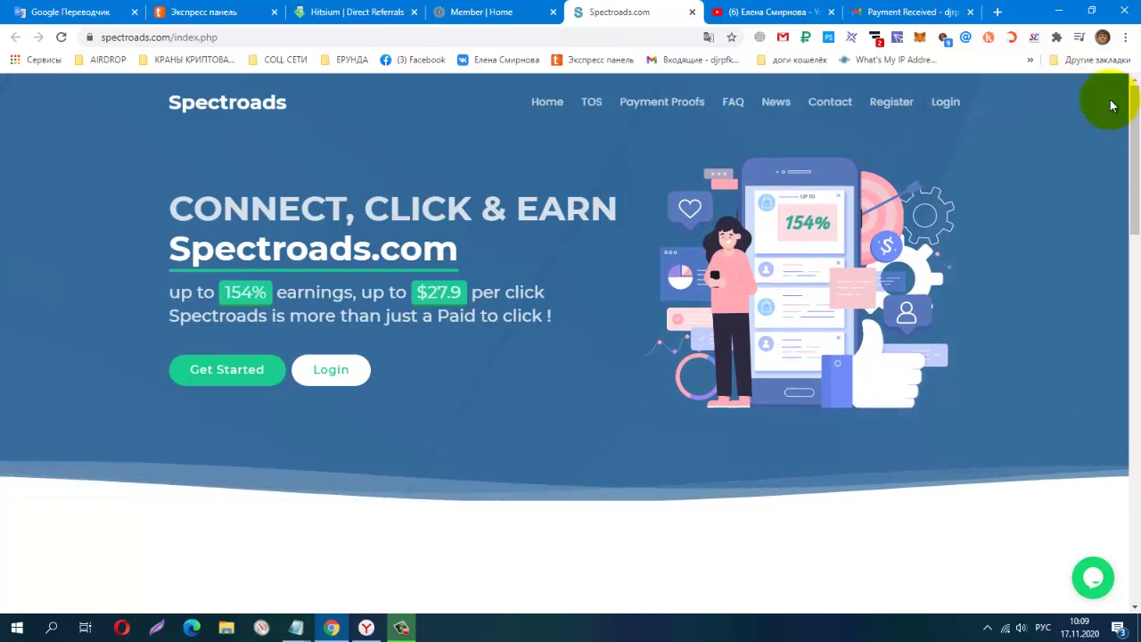
pyautogui.click(952, 105)
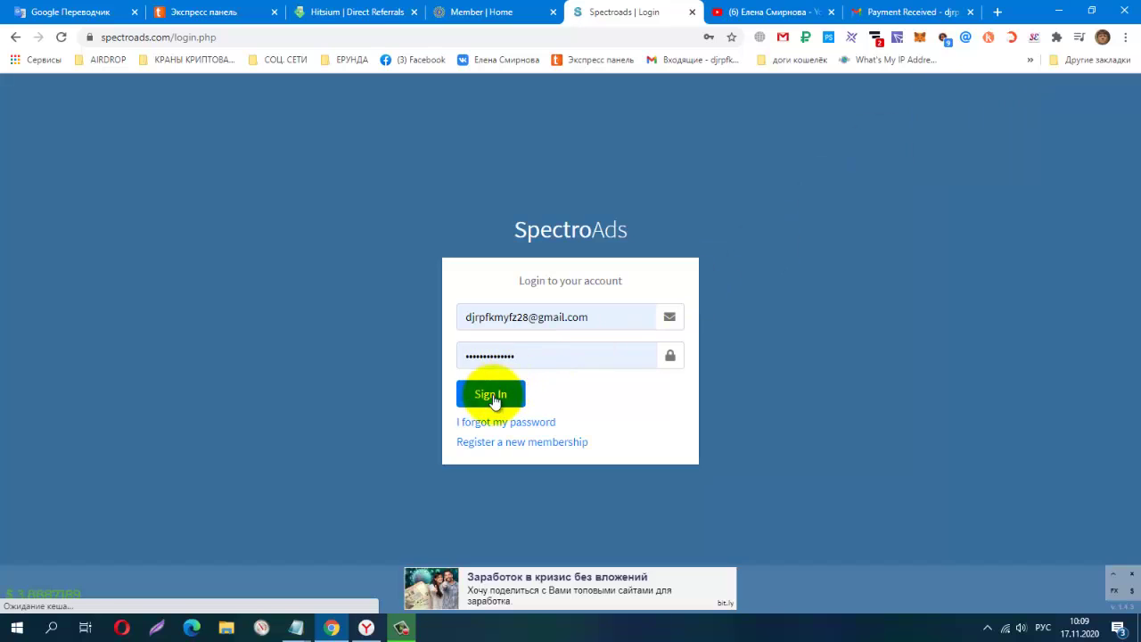
pyautogui.click(492, 397)
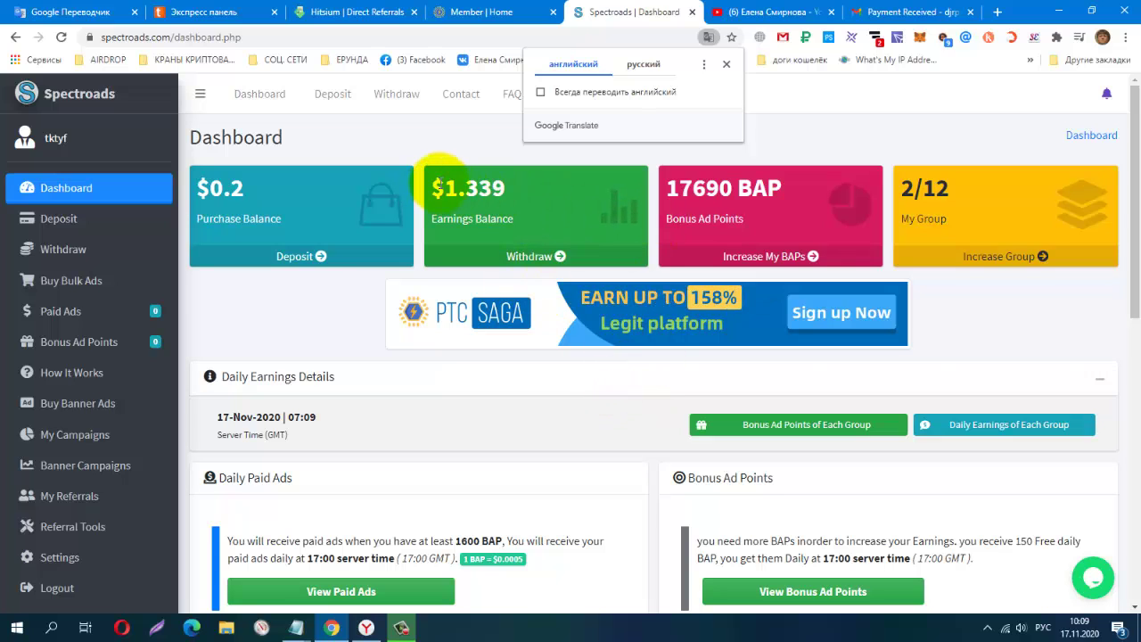
# Review the earnings balance, group level and Bonus Ad Points on the Spectroads dashboard
pyautogui.moveTo(440, 183); pyautogui.dragTo(514, 180)
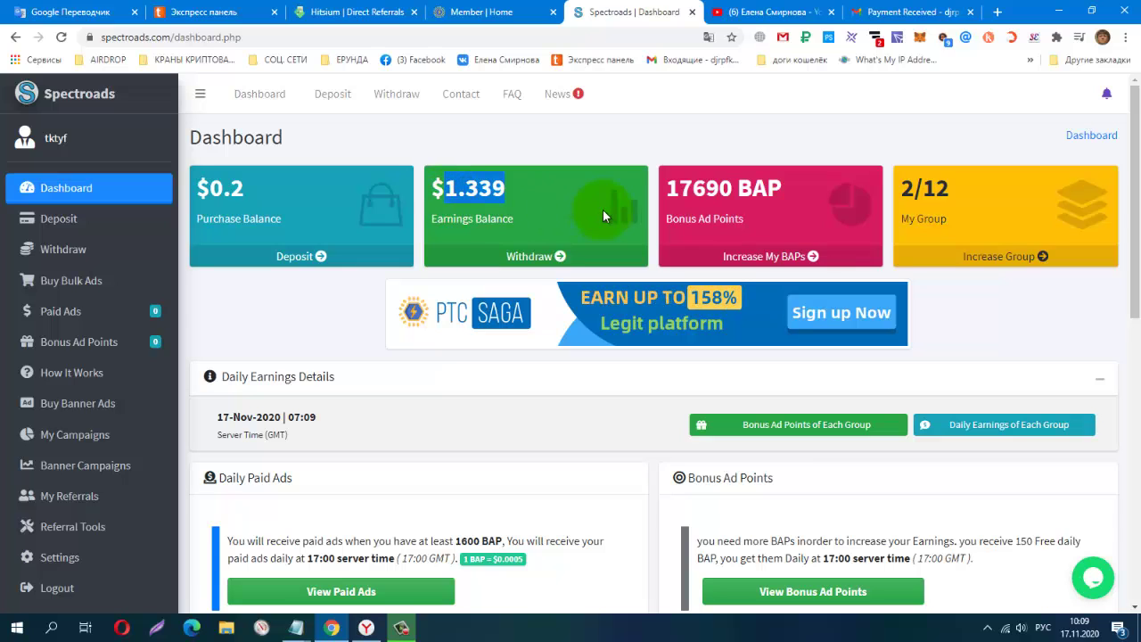
pyautogui.moveTo(899, 193); pyautogui.dragTo(958, 191)
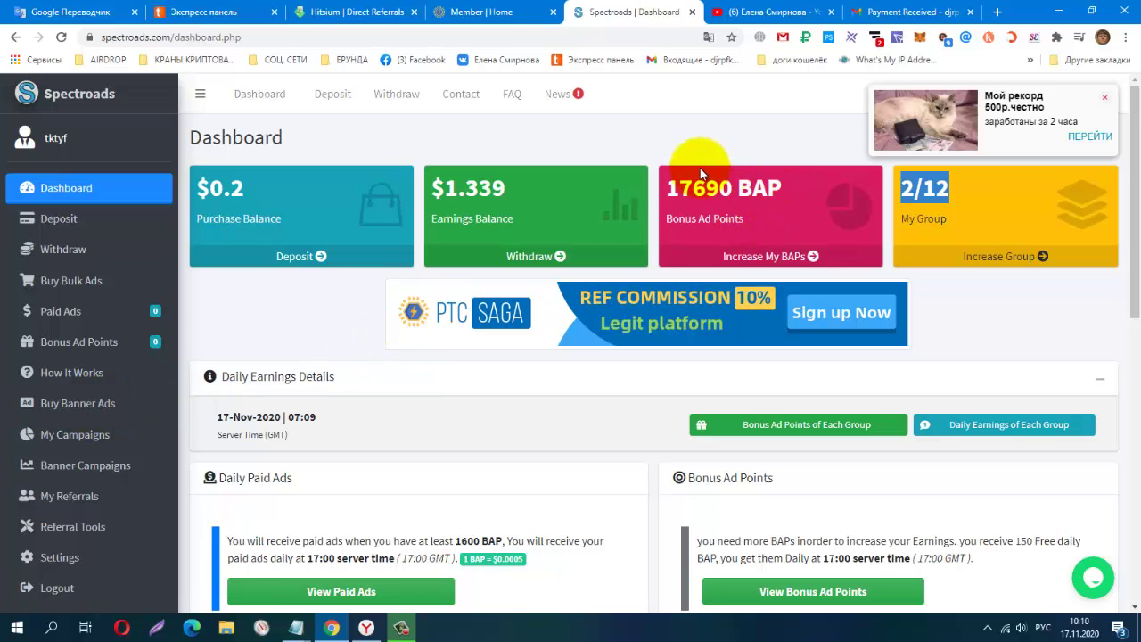
pyautogui.click(667, 186)
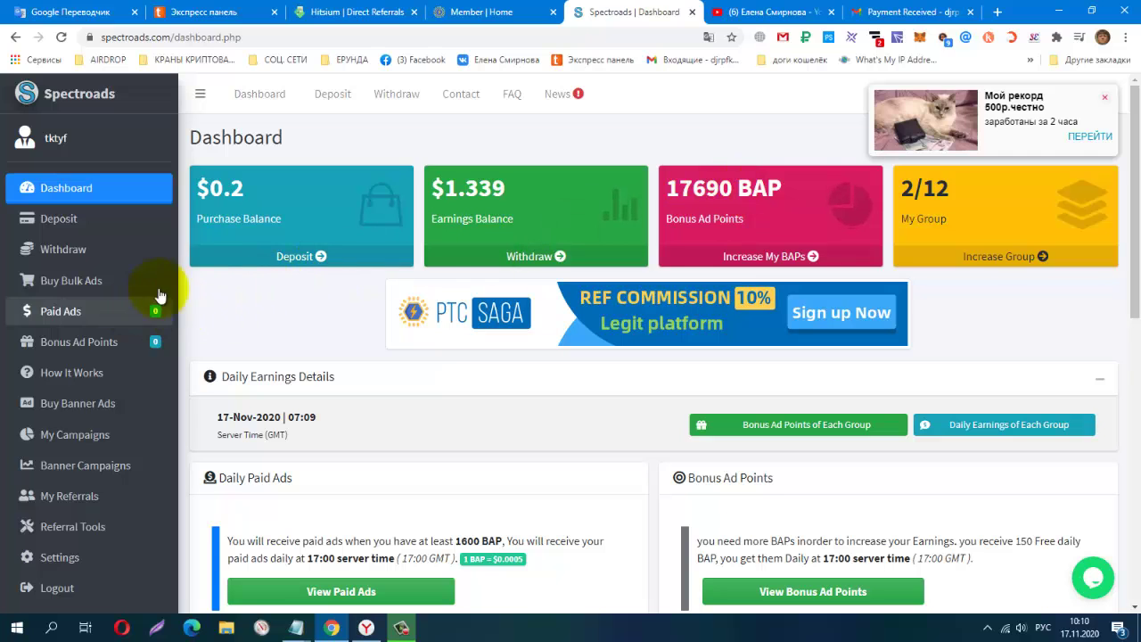
# Open the Spectroads bulk ads purchase form and paste the Hitsium referral link as the website link, keeping the quantity at 1 pack
pyautogui.click(71, 292)
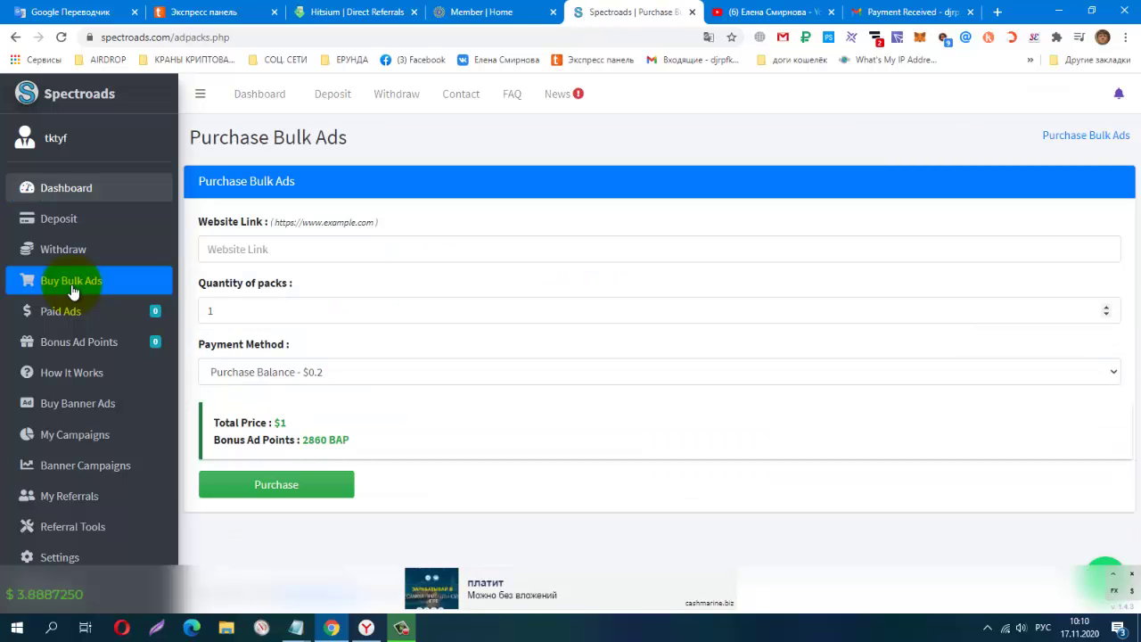
pyautogui.click(303, 245)
pyautogui.rightClick(303, 245)
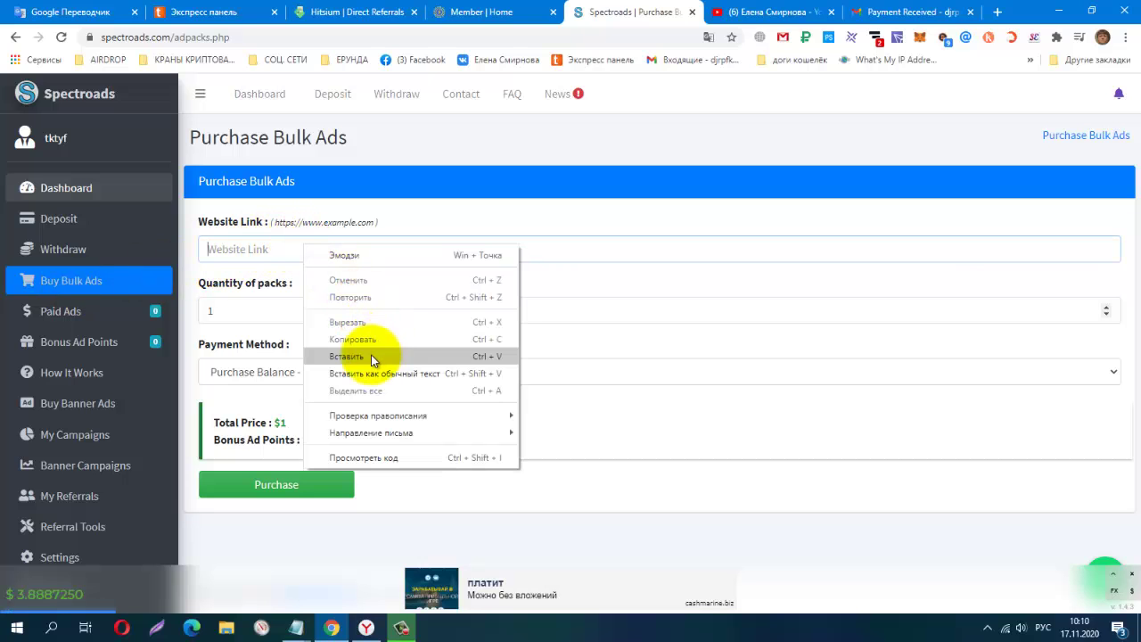
pyautogui.click(371, 354)
pyautogui.click(222, 308)
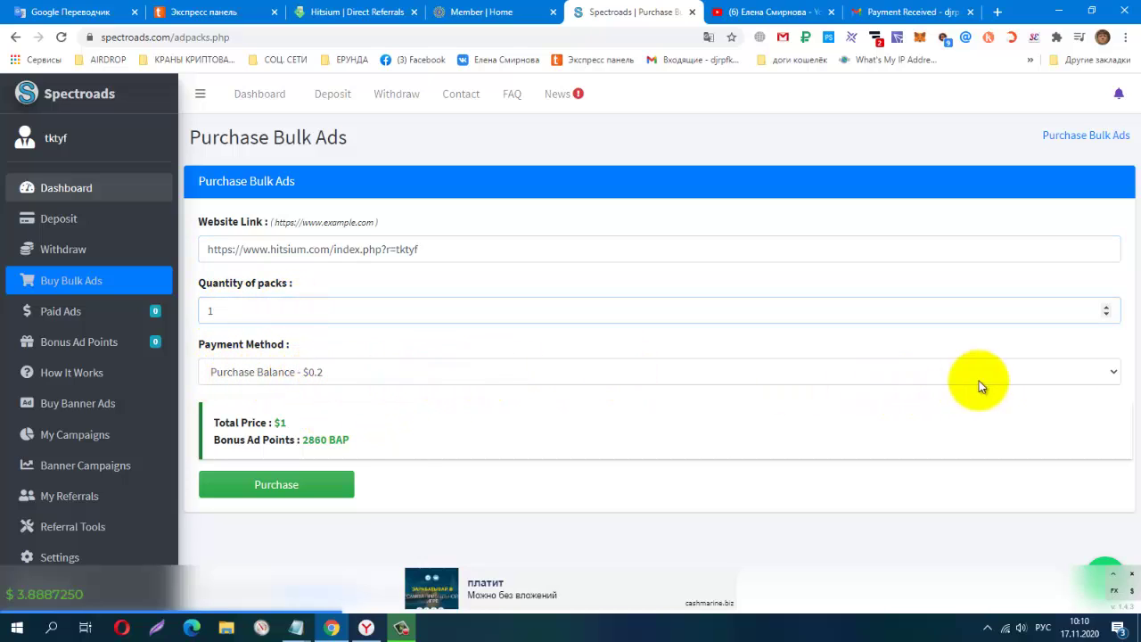
# Choose Earnings Balance as the payment method and purchase the bulk ads pack
pyautogui.click(1073, 372)
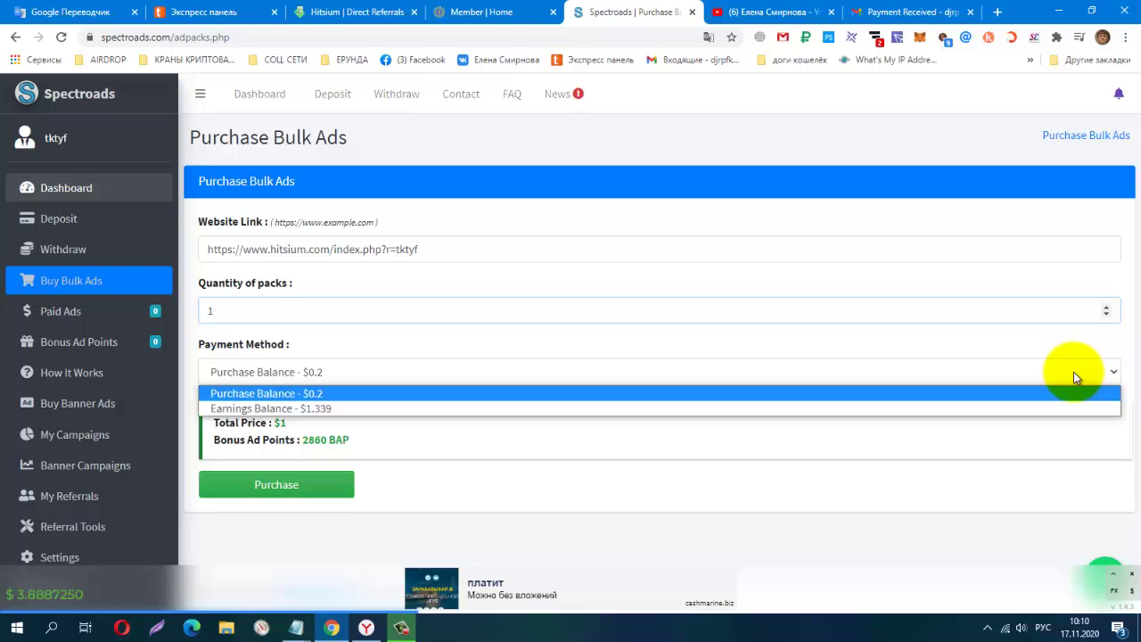
pyautogui.click(282, 409)
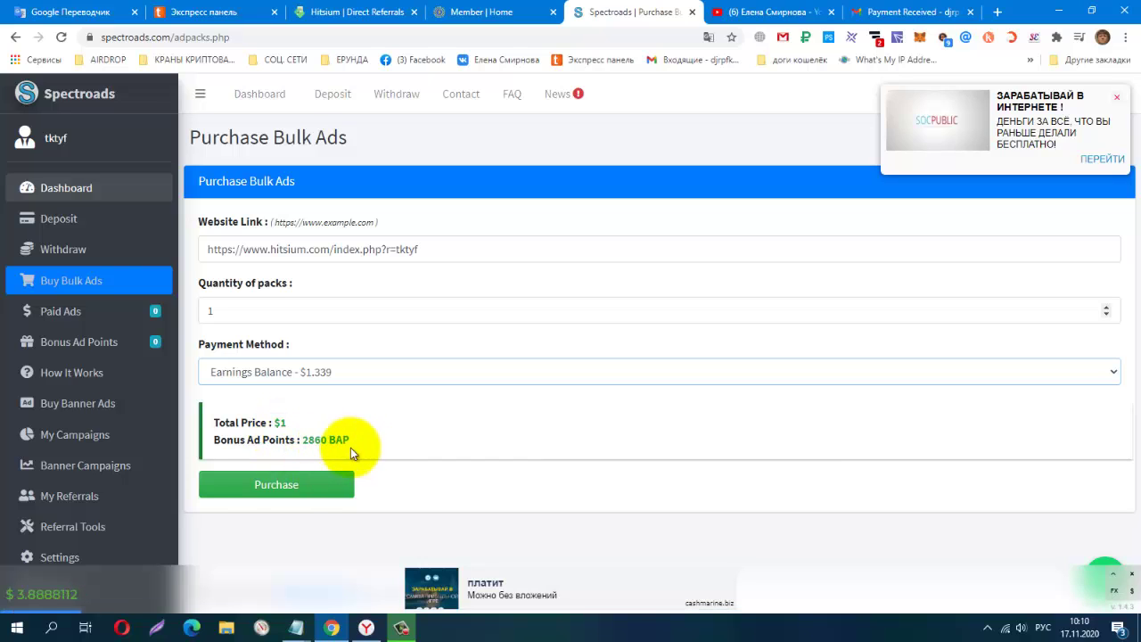
pyautogui.click(291, 491)
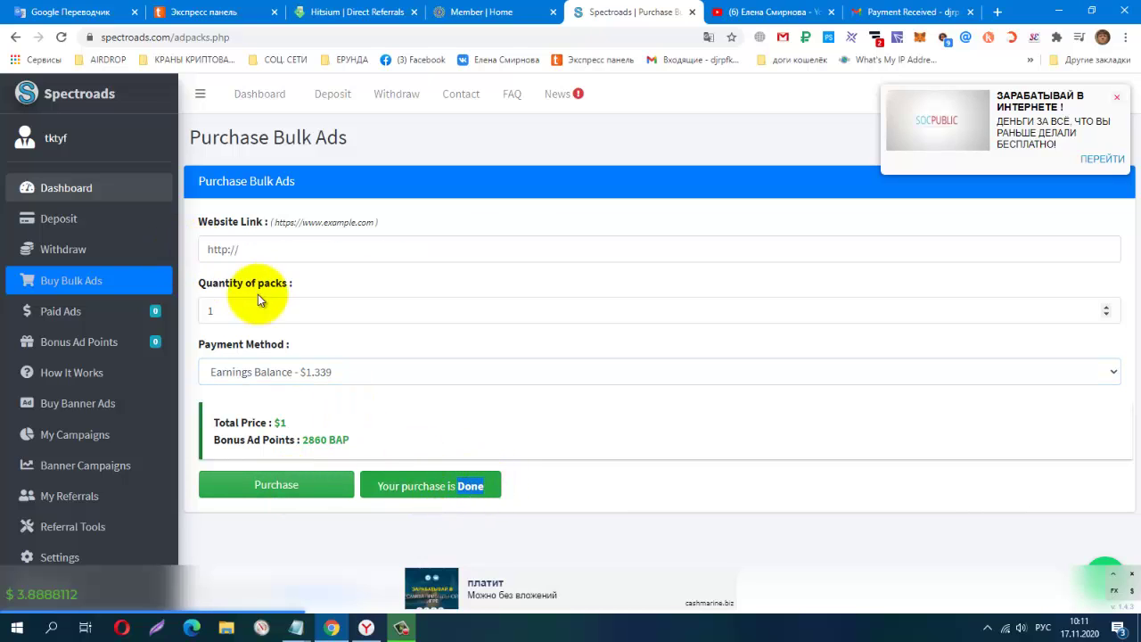
# Return to the Spectroads dashboard to check the updated balances and Bonus Ad Points, comparing them with the PTC Saga dashboard
pyautogui.click(79, 190)
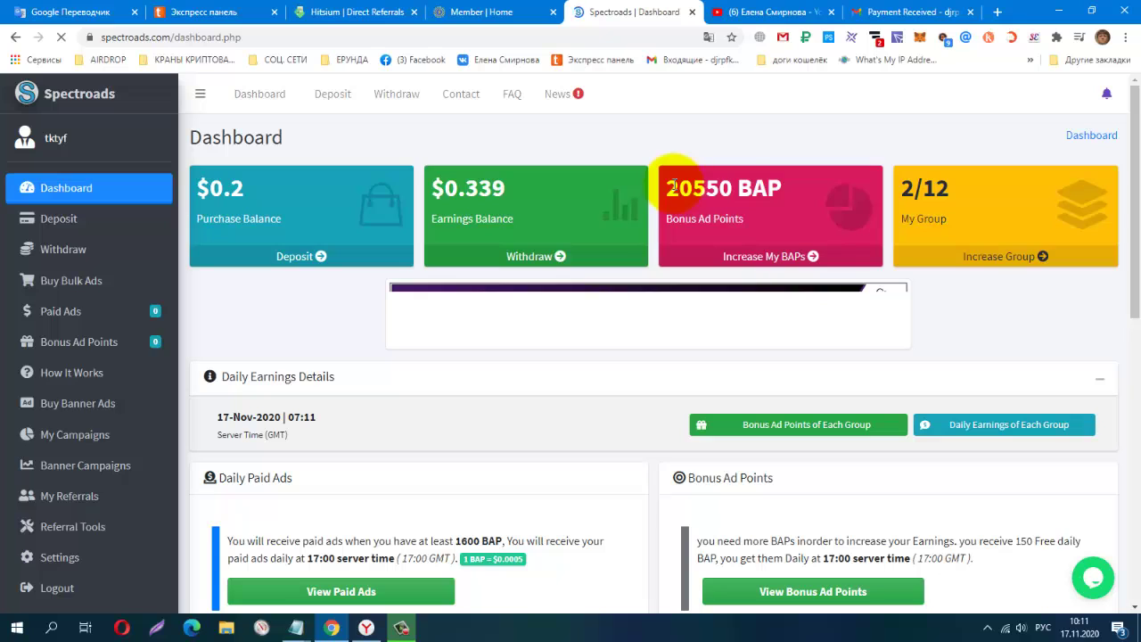
pyautogui.click(824, 198)
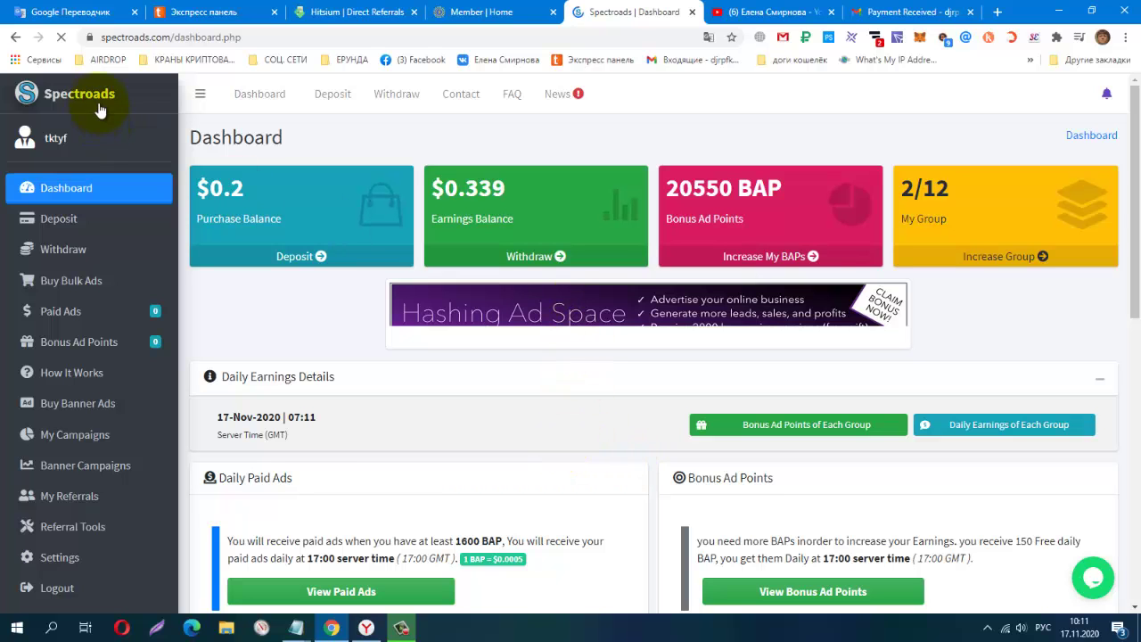
pyautogui.click(492, 13)
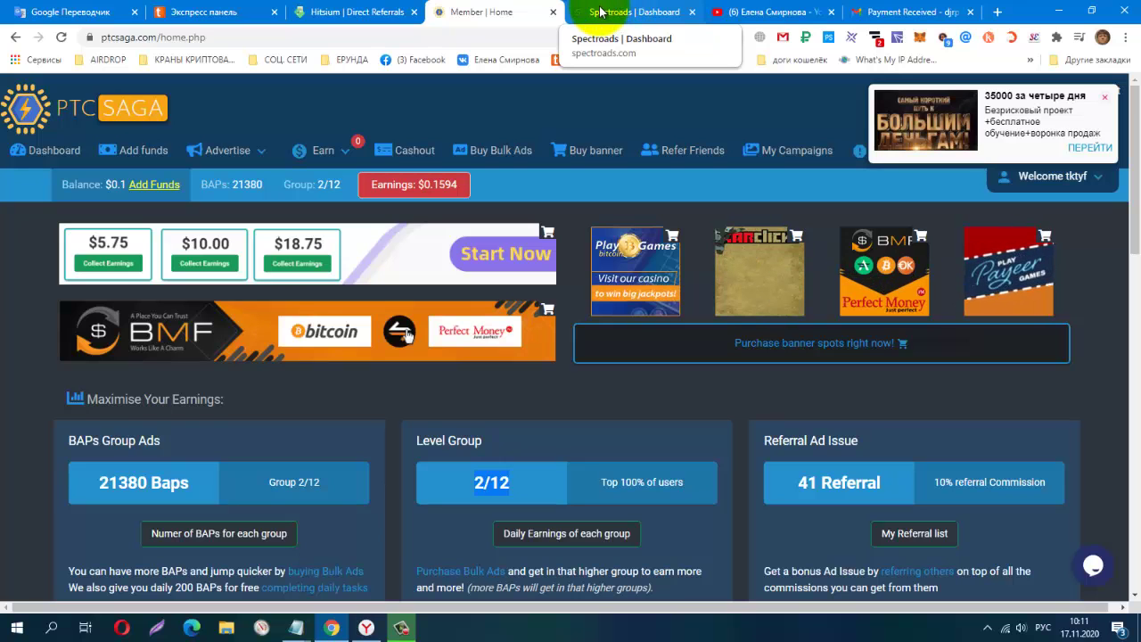
pyautogui.click(641, 16)
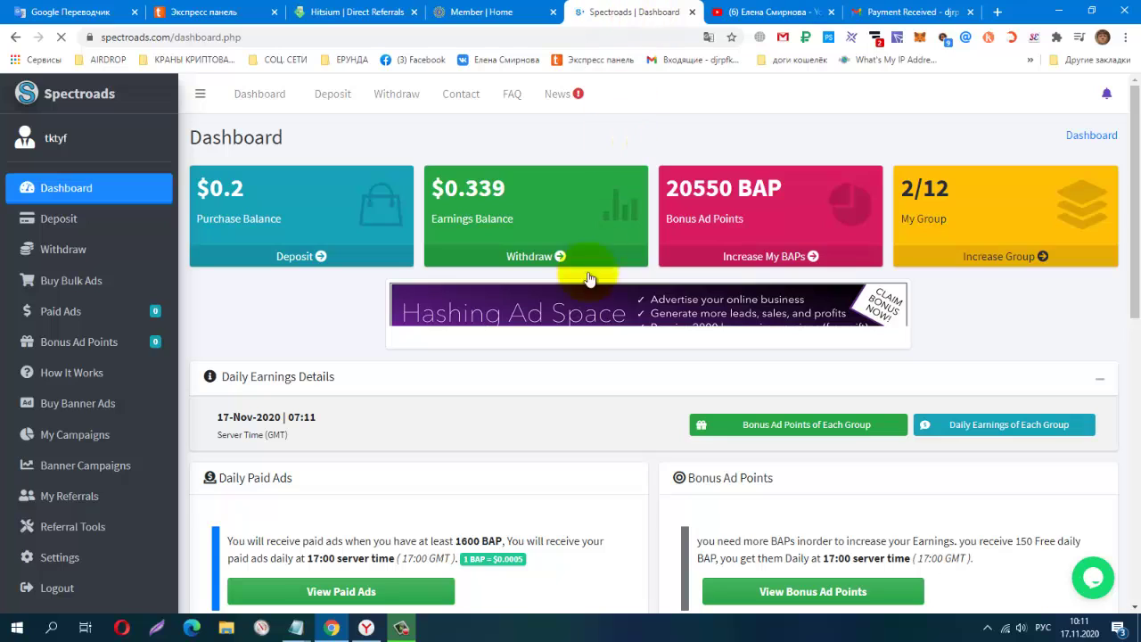